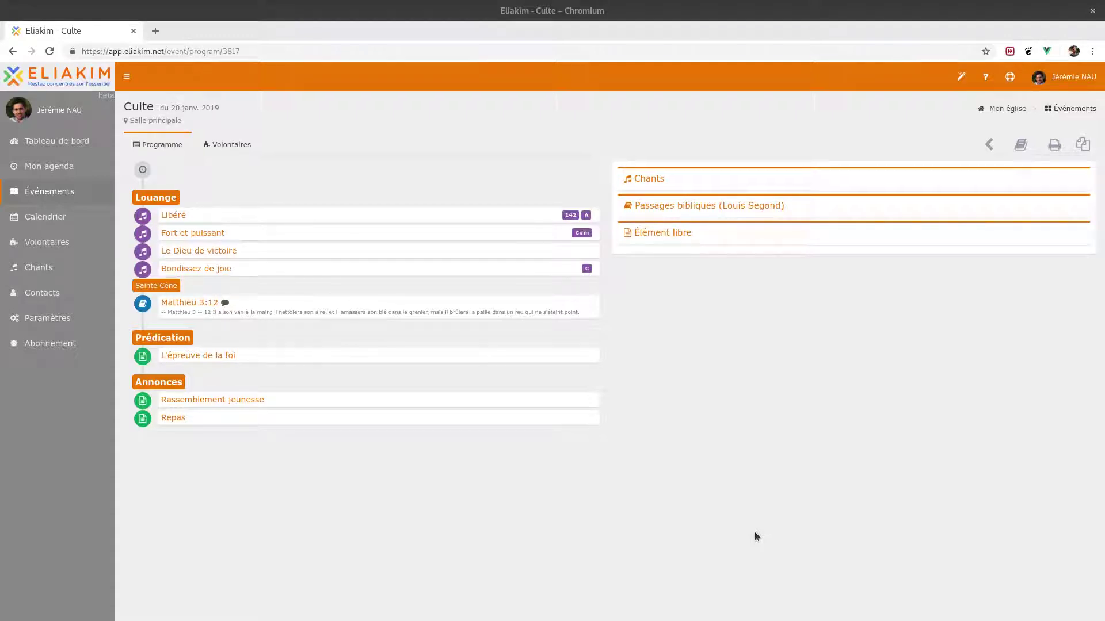
Check the service's volunteer planning, and add the volunteer scheduled for Porte d'entrée as an intervenant on the song Libéré.
click(755, 532)
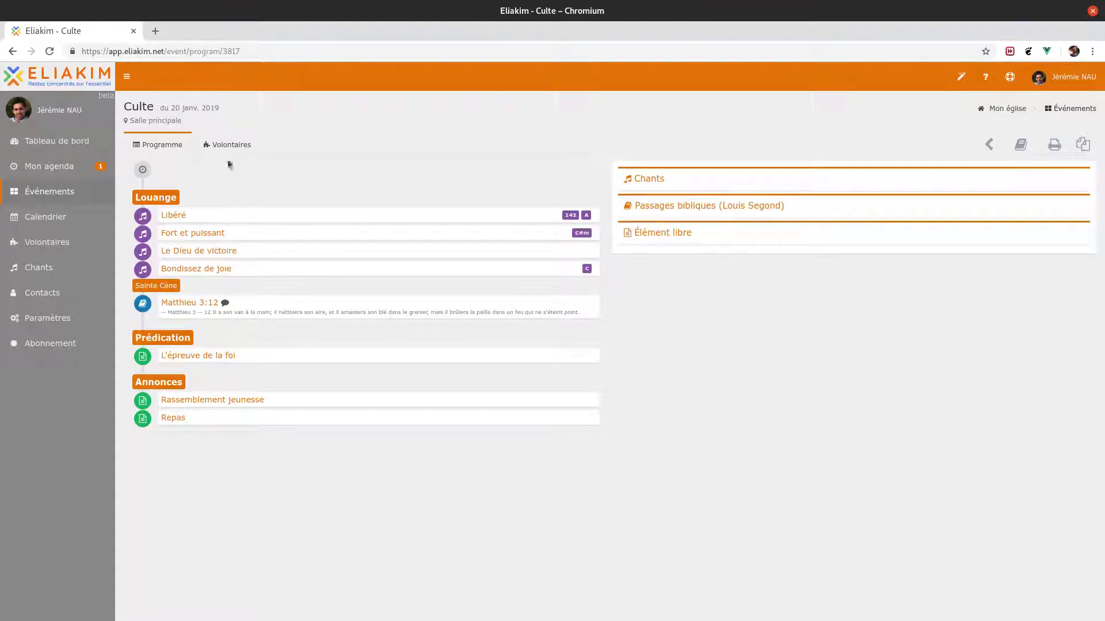
click(222, 145)
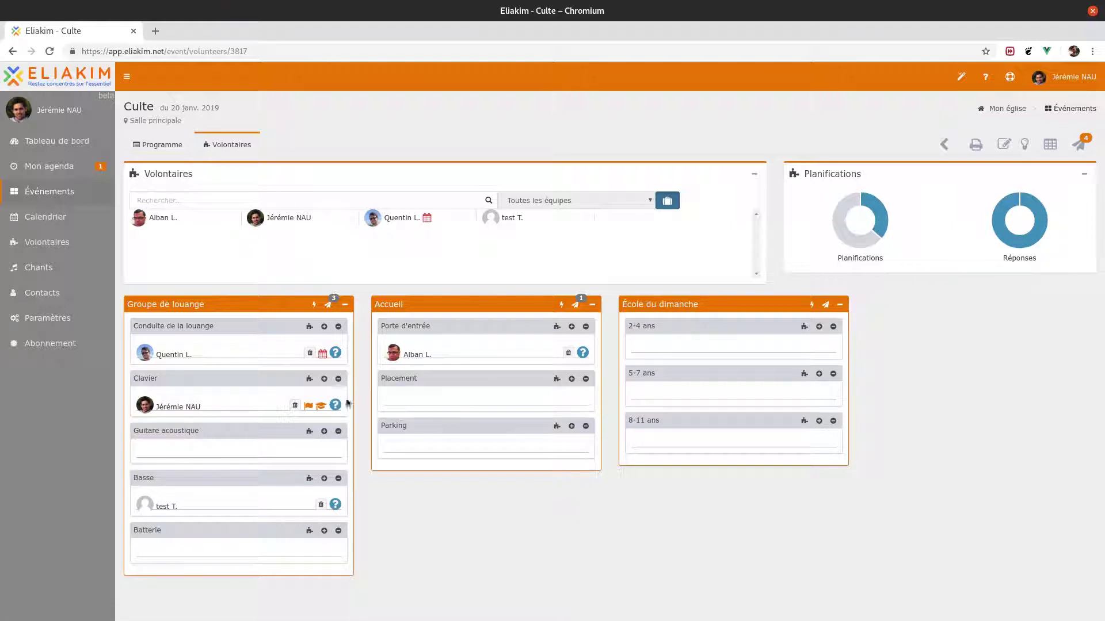
click(171, 151)
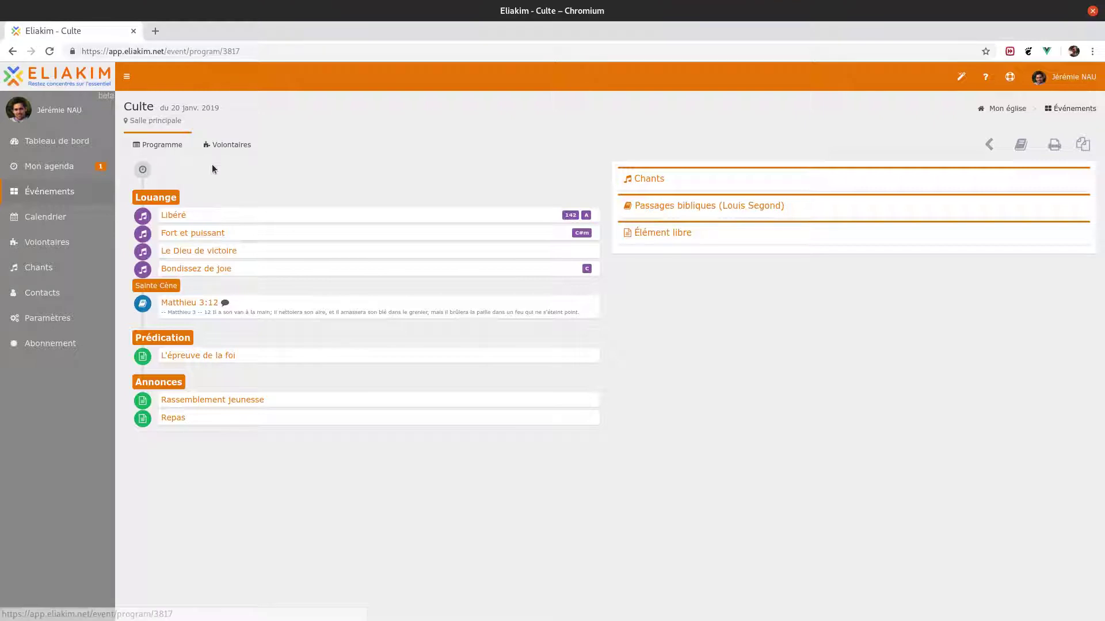
click(172, 216)
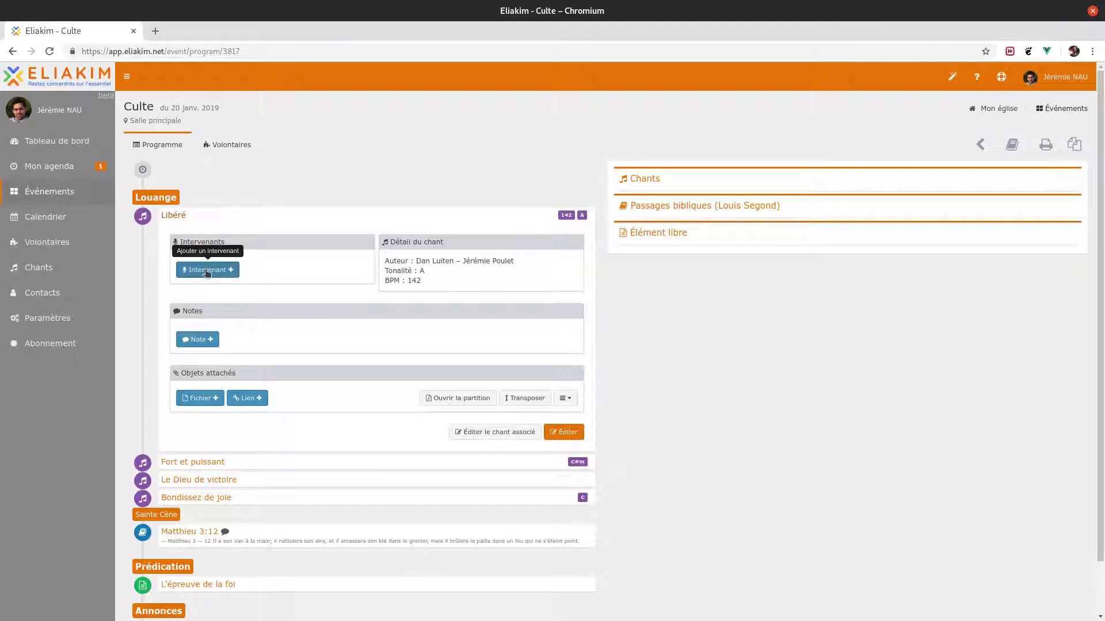
click(206, 268)
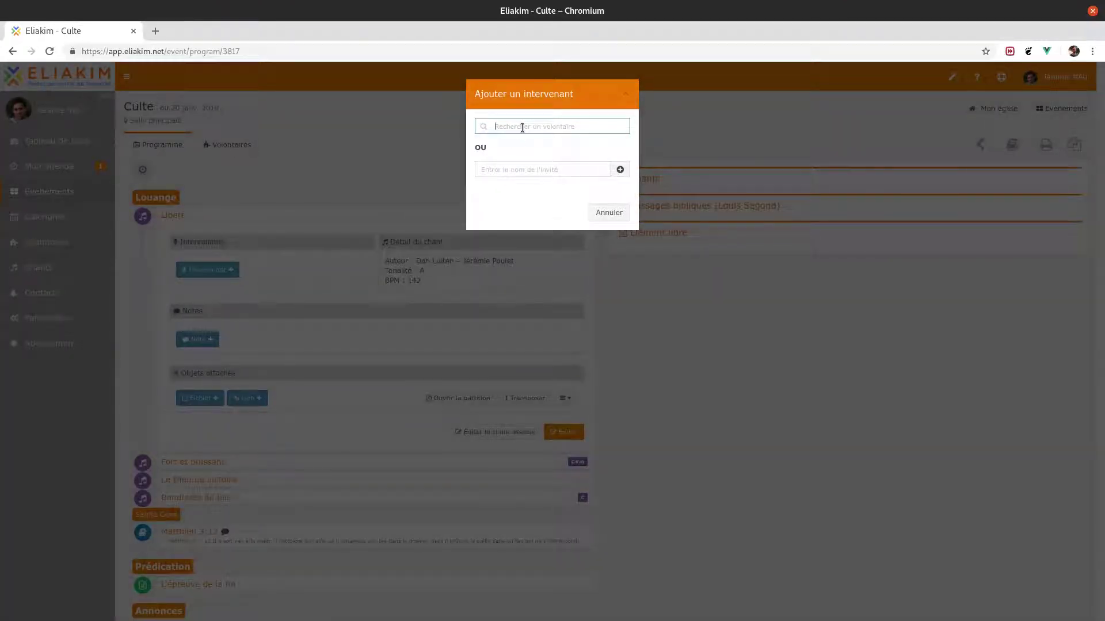
text(al)
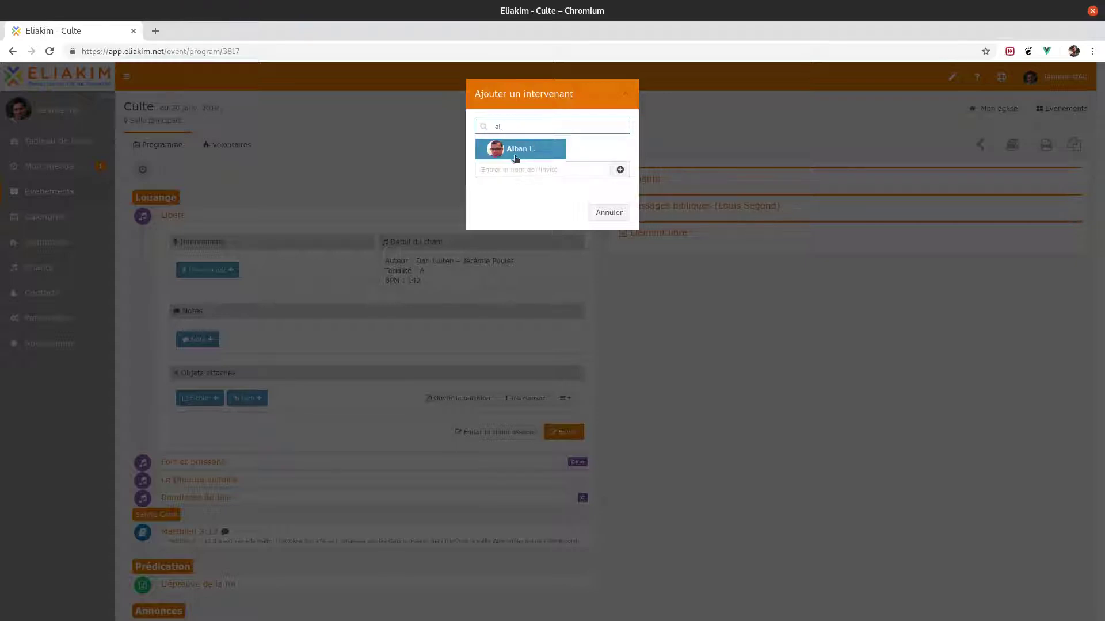
click(511, 153)
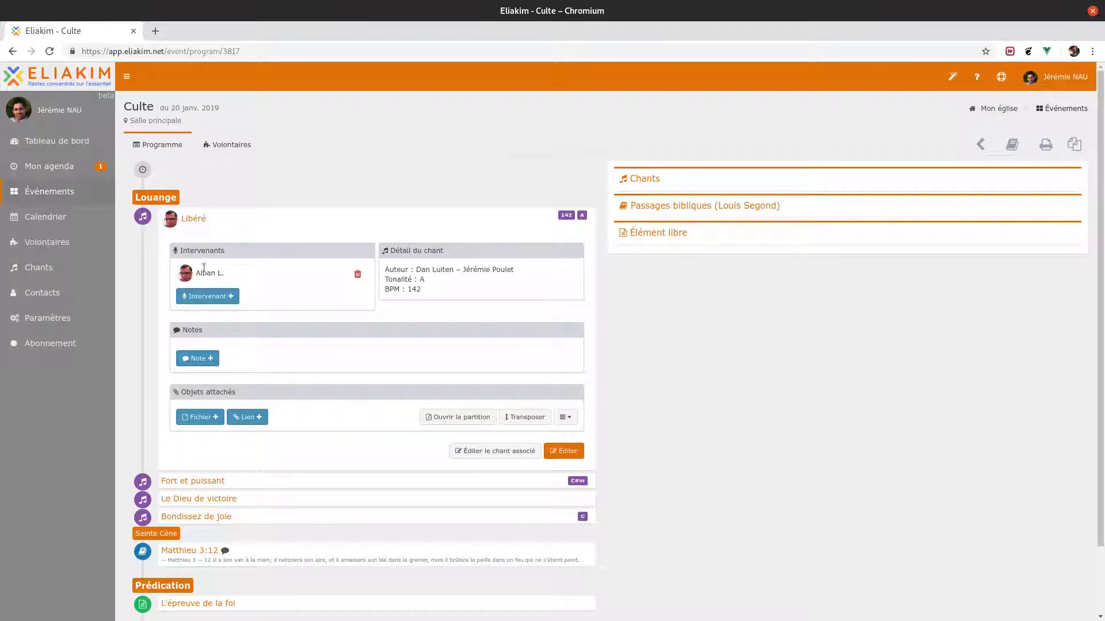
click(196, 222)
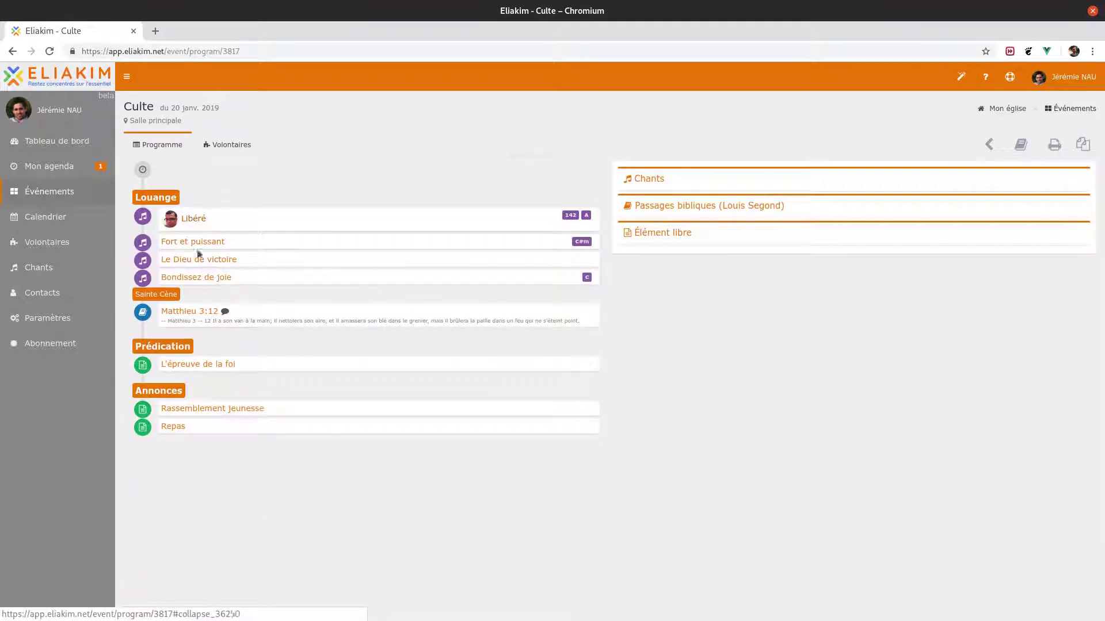
Add the Porte d'entrée volunteer as an intervenant on the song Fort et puissant.
click(199, 252)
click(205, 295)
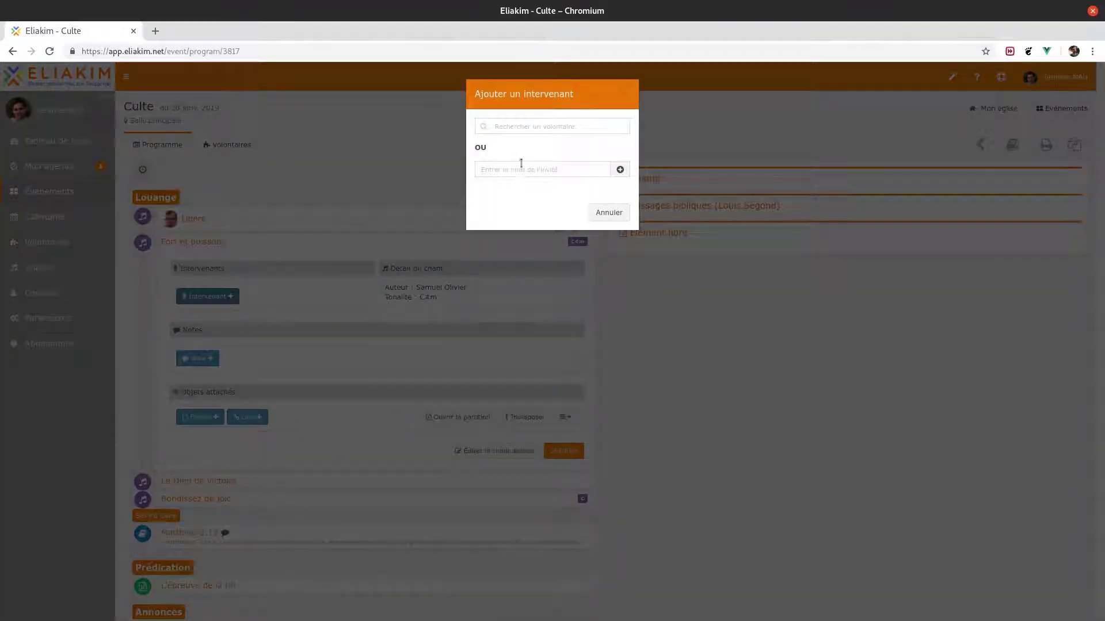
text(al)
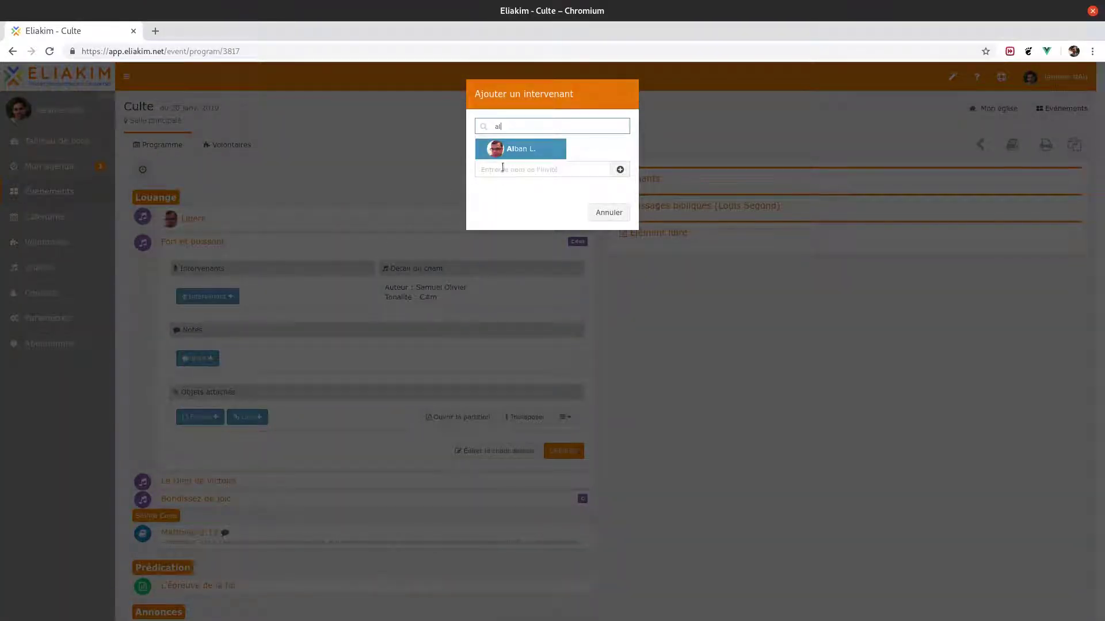
click(510, 149)
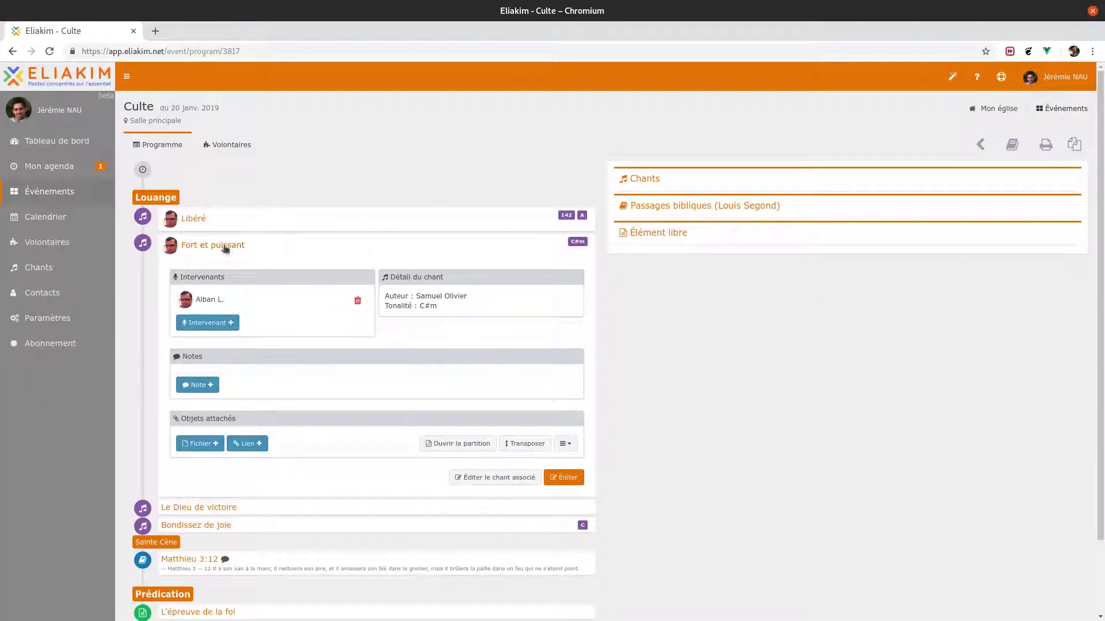
click(225, 247)
Add the volunteer scheduled for Clavier as an intervenant on the song Le Dieu de victoire.
click(204, 272)
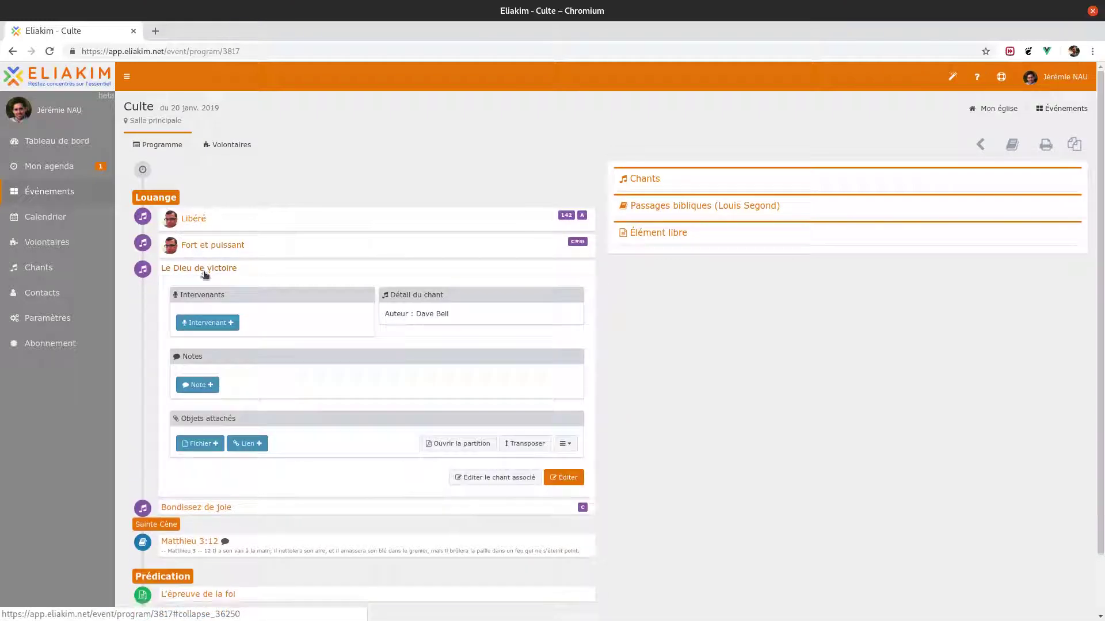
click(208, 323)
click(518, 126)
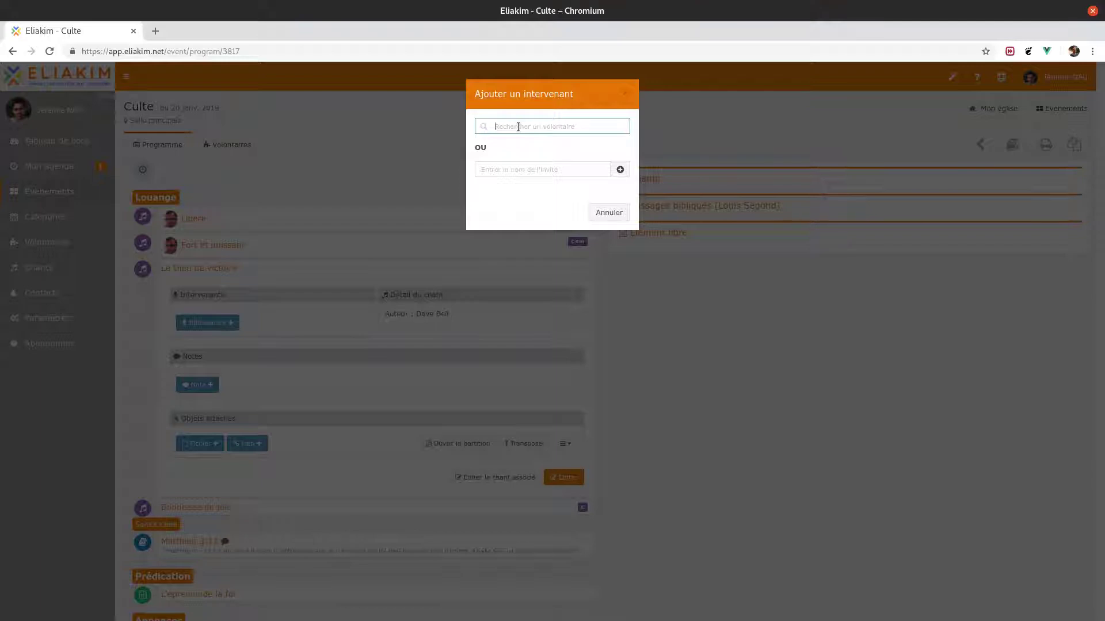
text(je)
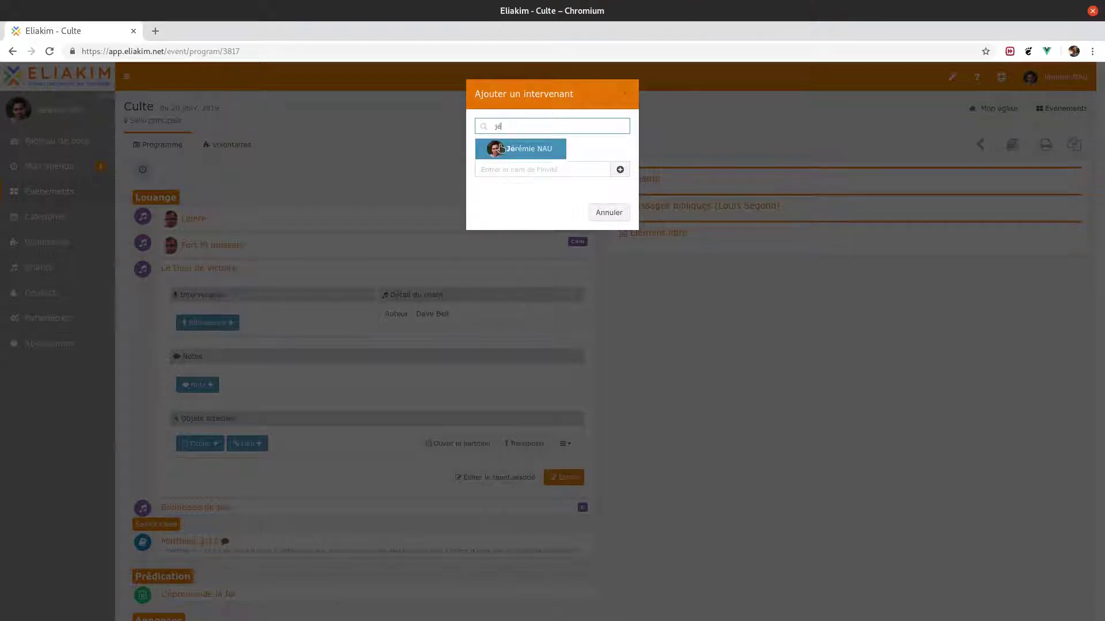
click(509, 151)
click(226, 271)
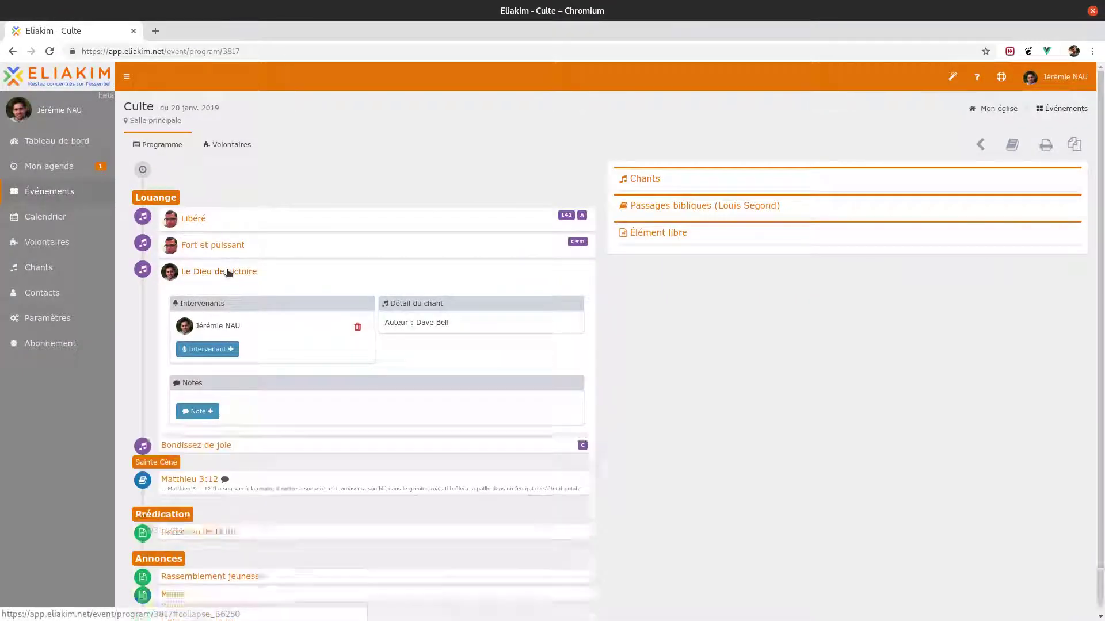
Add the Porte d'entrée volunteer as an intervenant on the song Bondissez de joie.
click(211, 294)
click(222, 349)
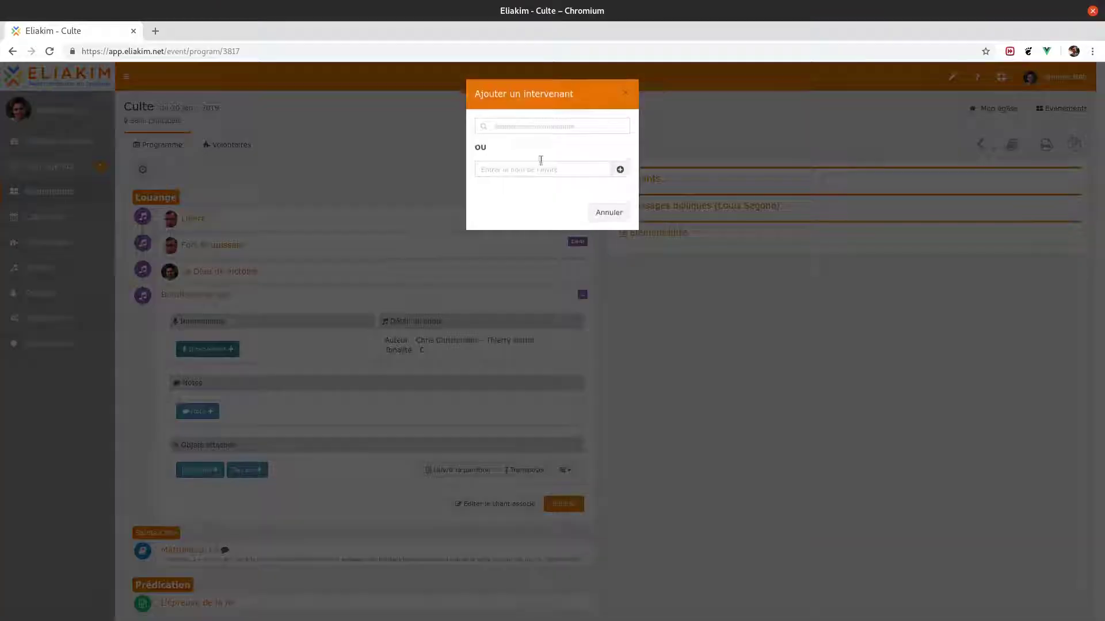
text(al)
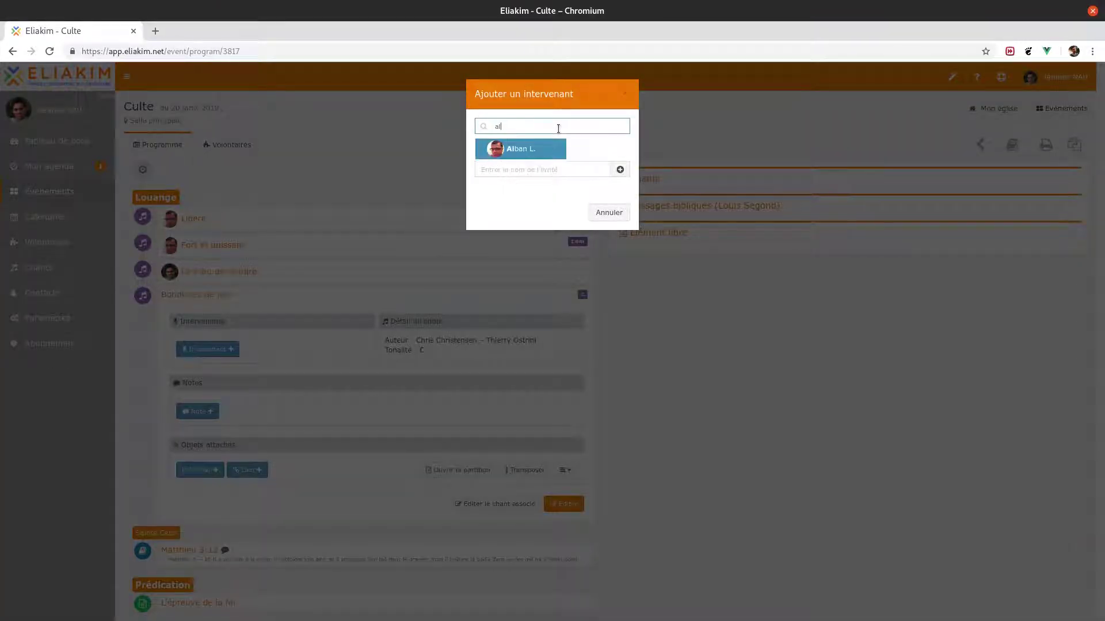
key(BackSpace)
text(l)
click(520, 150)
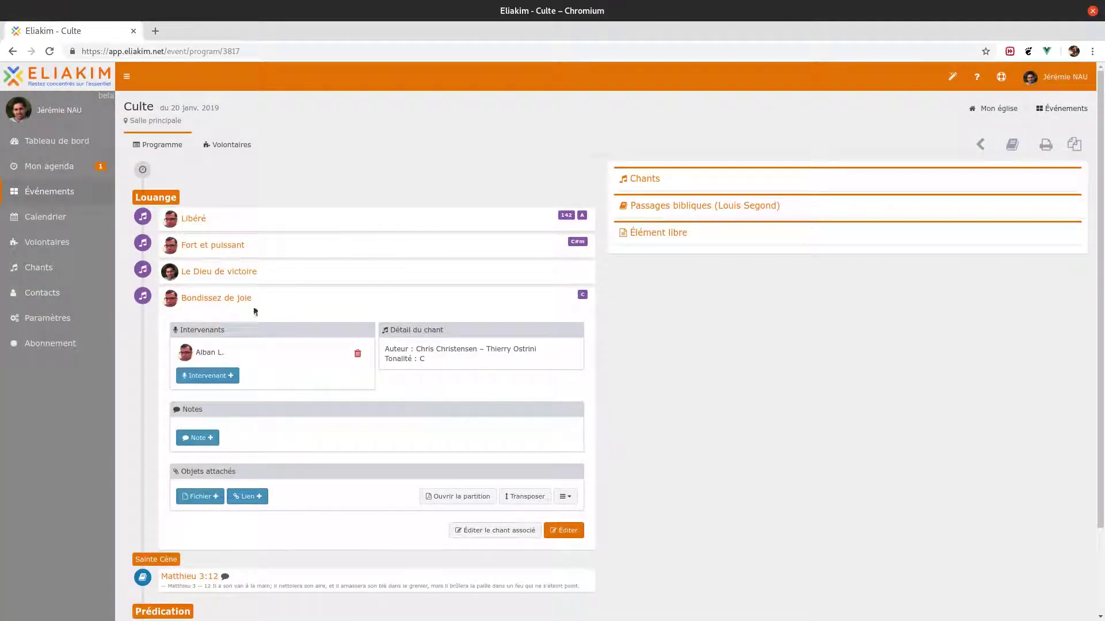
click(230, 298)
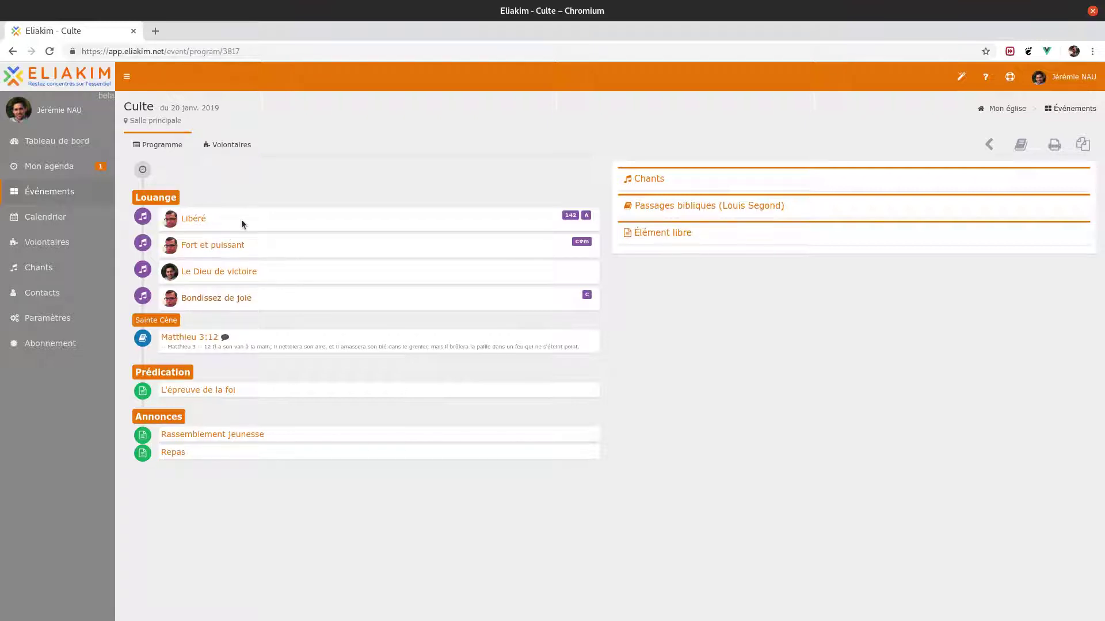
Add the Clavier volunteer as a second intervenant on the song Bondissez de joie.
click(211, 299)
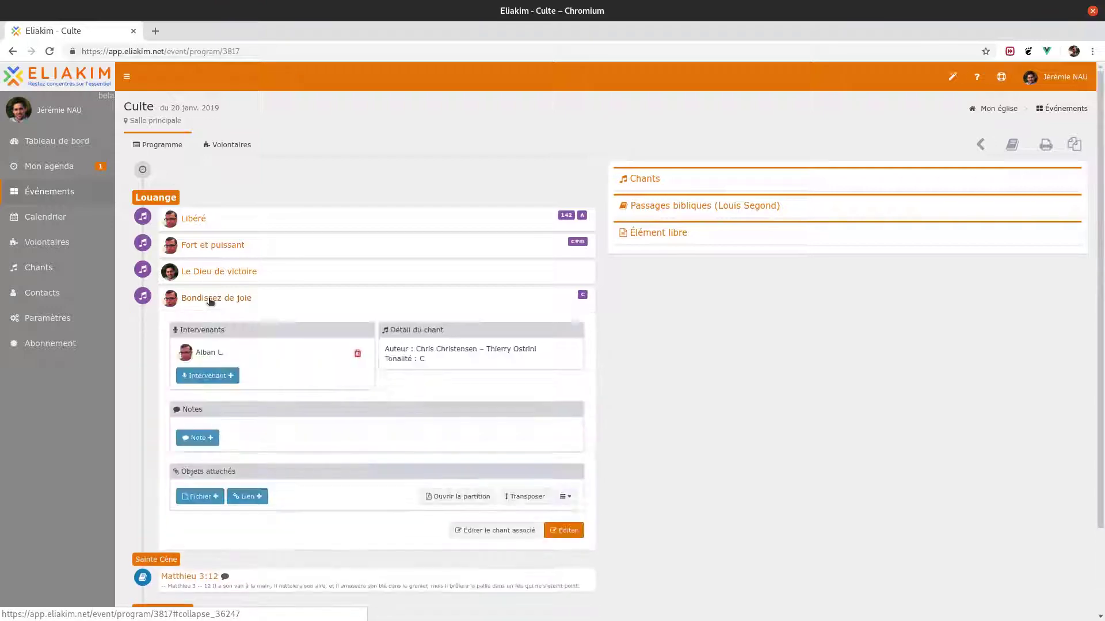
click(213, 377)
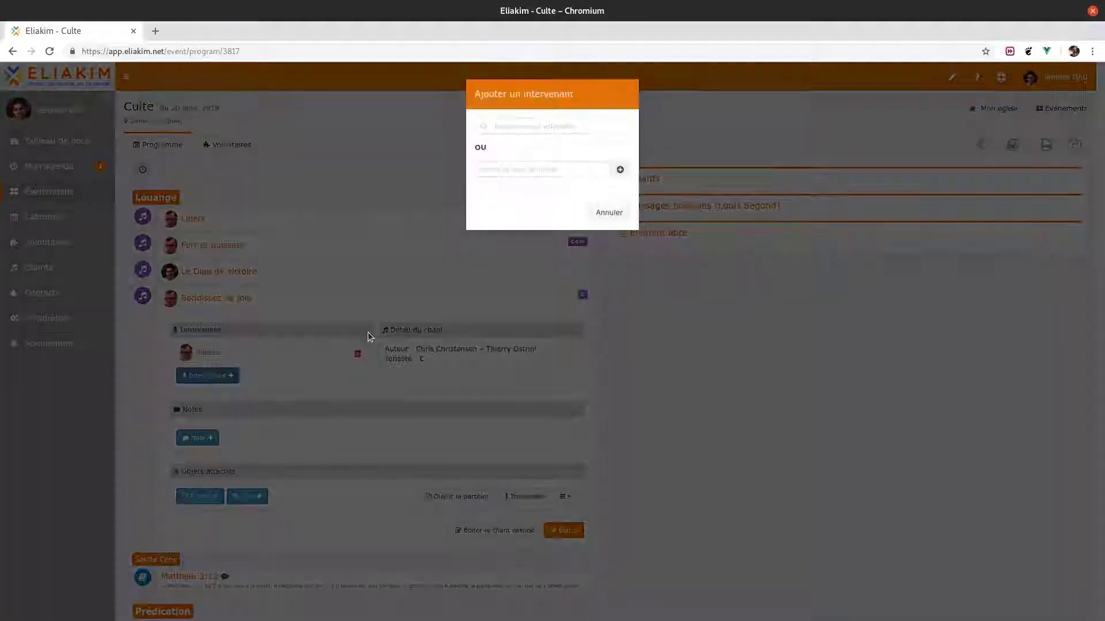
click(511, 127)
text(J)
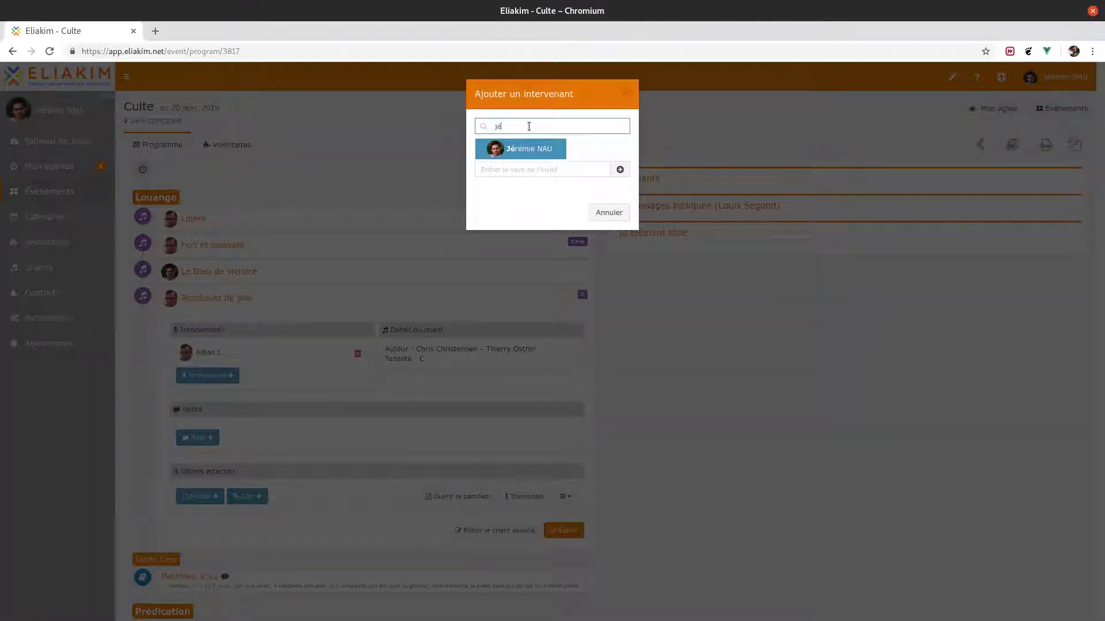
click(512, 150)
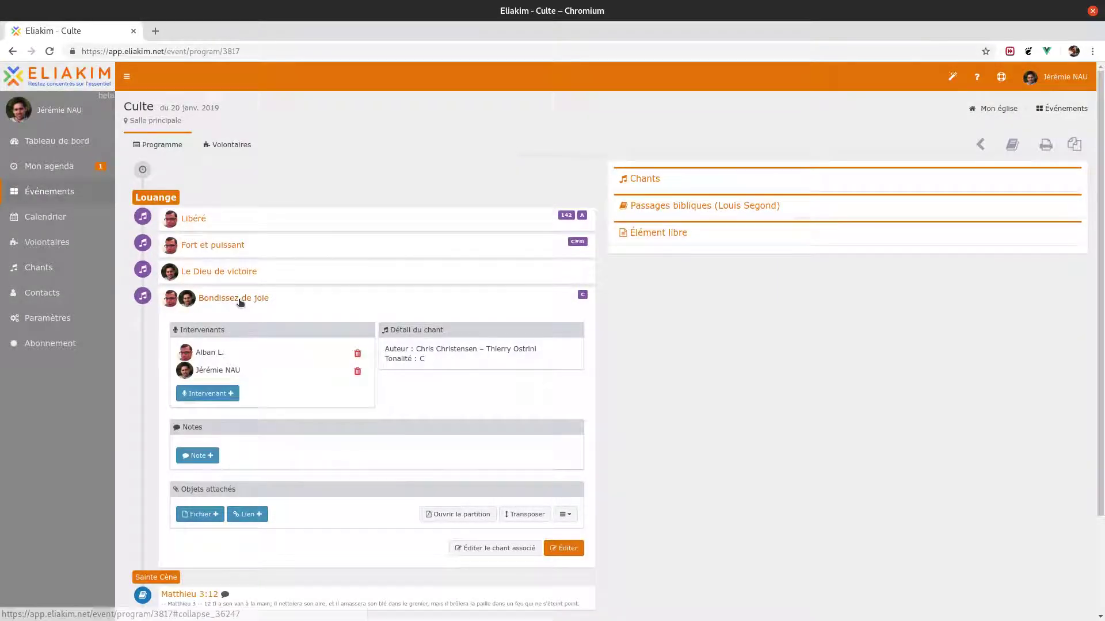
click(240, 299)
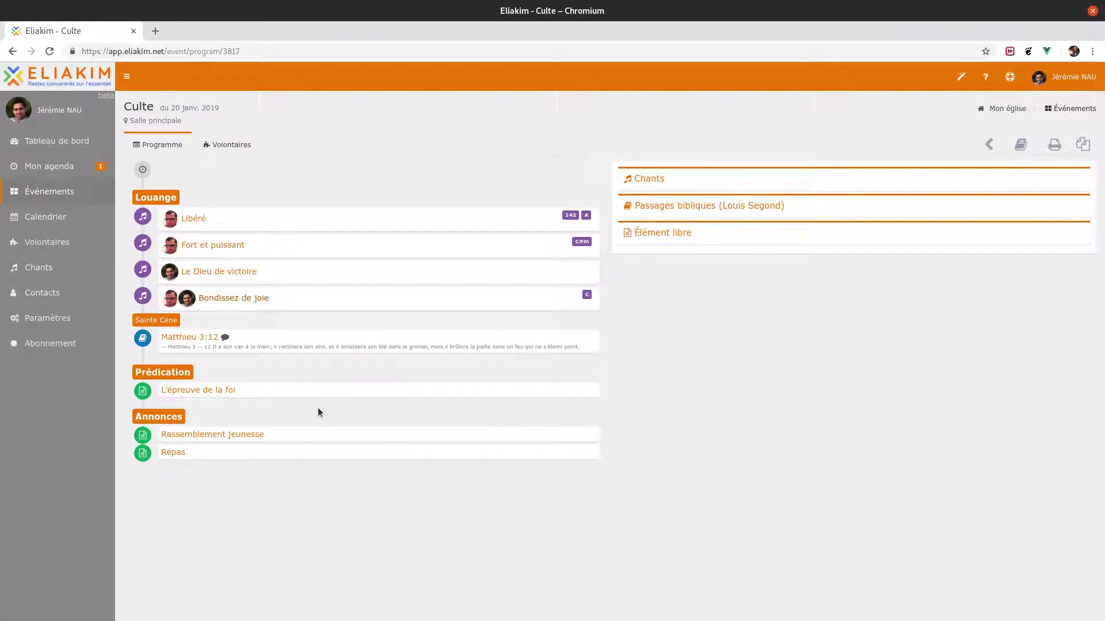
Add the volunteer scheduled for Conduite de la louange as an intervenant on the Matthieu 3:12 passage under Sainte Cène.
click(198, 340)
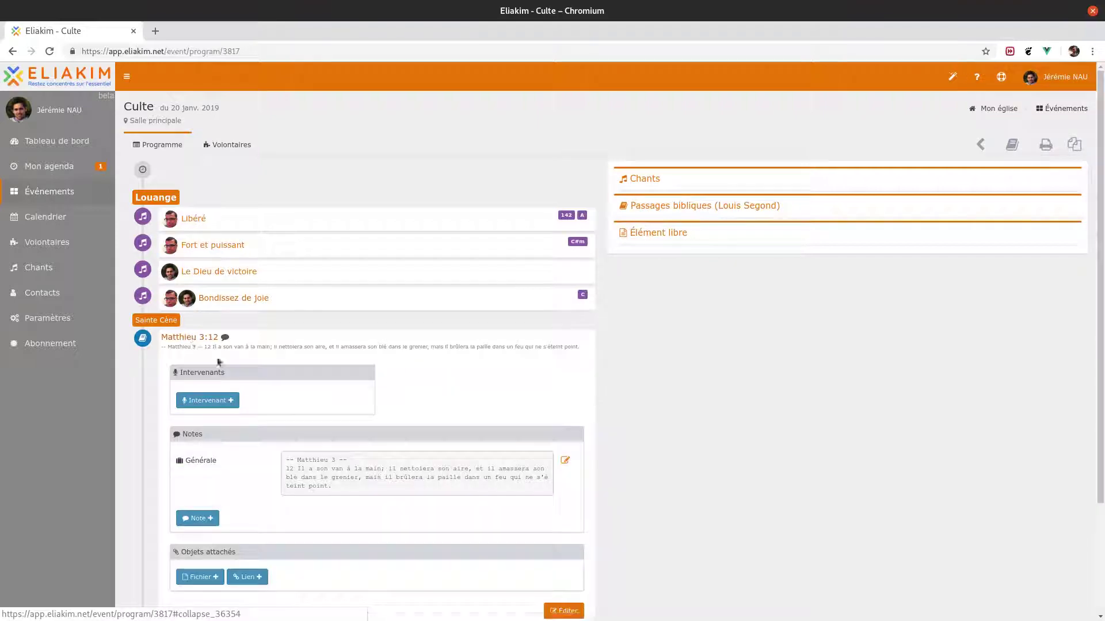
click(207, 401)
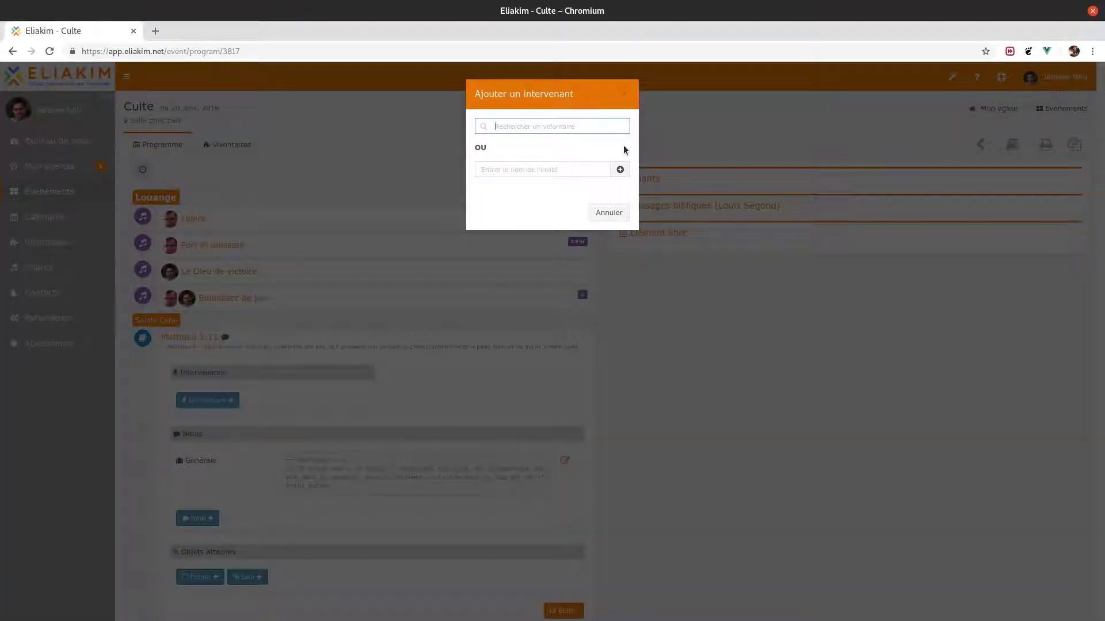
text(q)
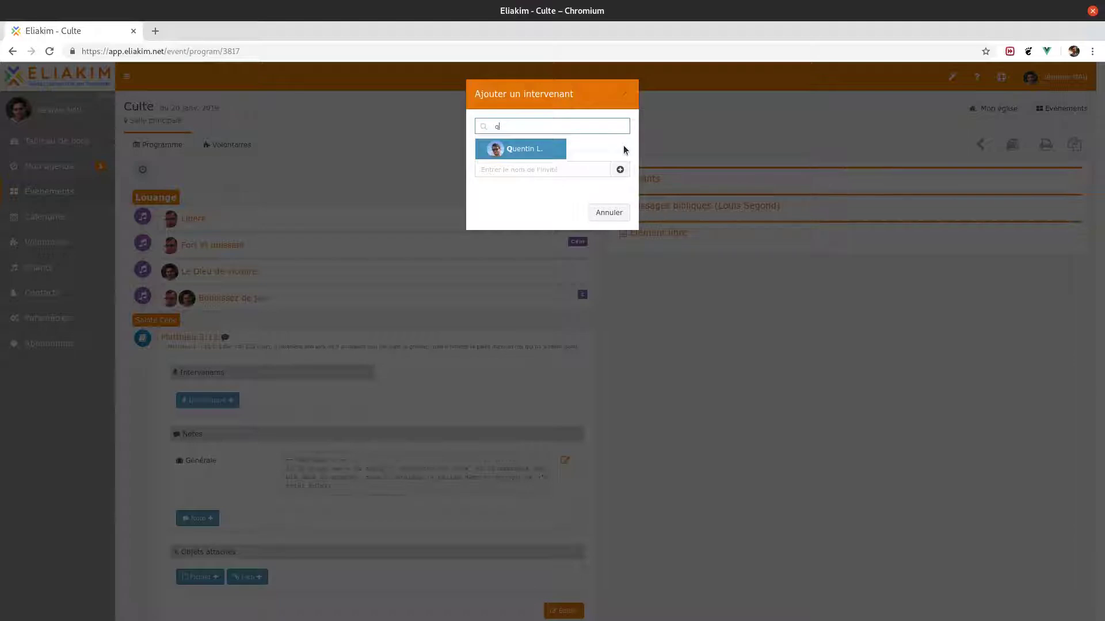
click(524, 149)
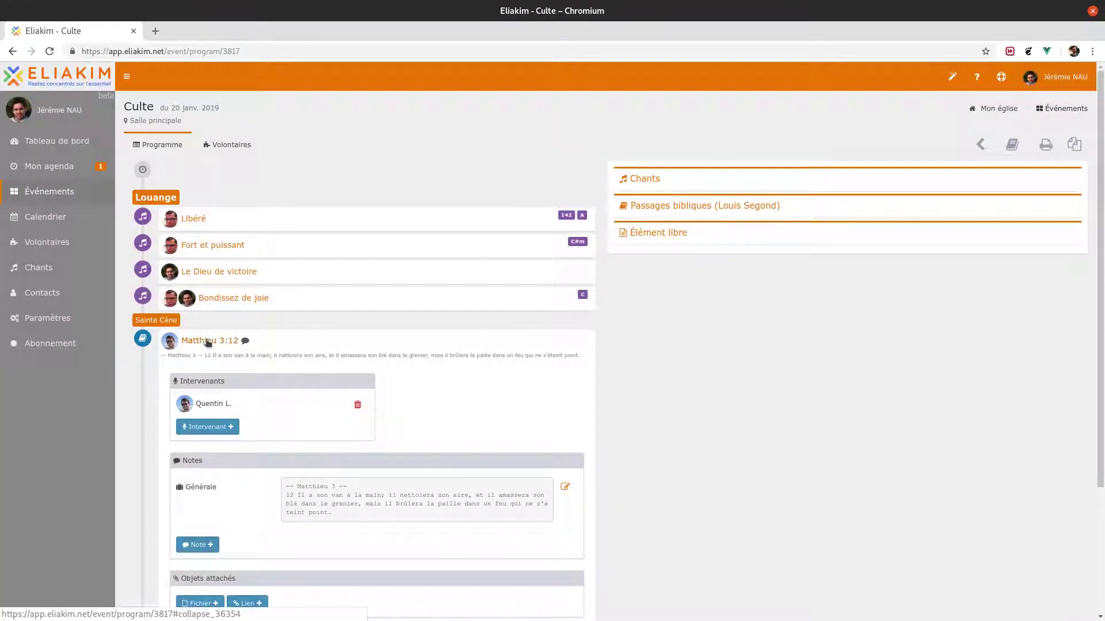
click(208, 343)
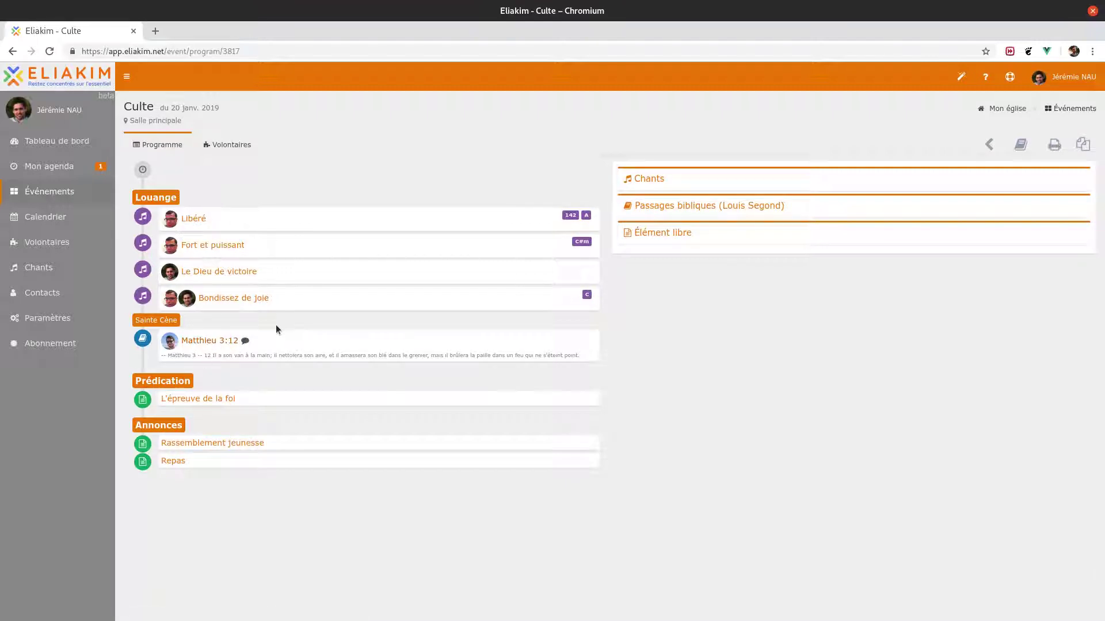
Add the test volunteer scheduled for Basse as an intervenant on L'épreuve de la foi under Prédication.
click(184, 398)
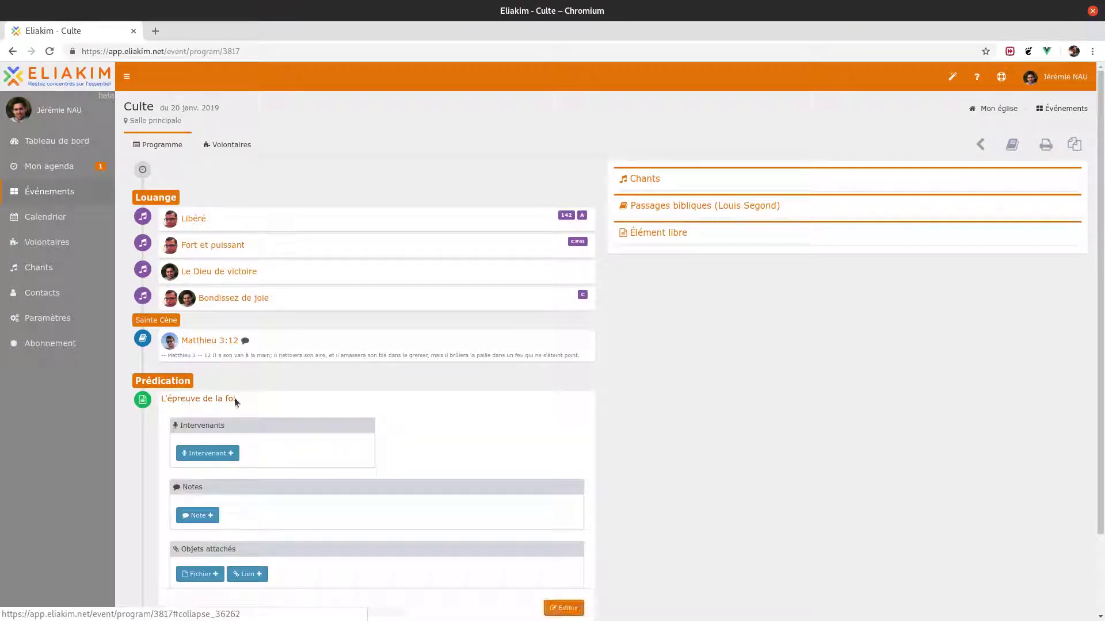
click(199, 453)
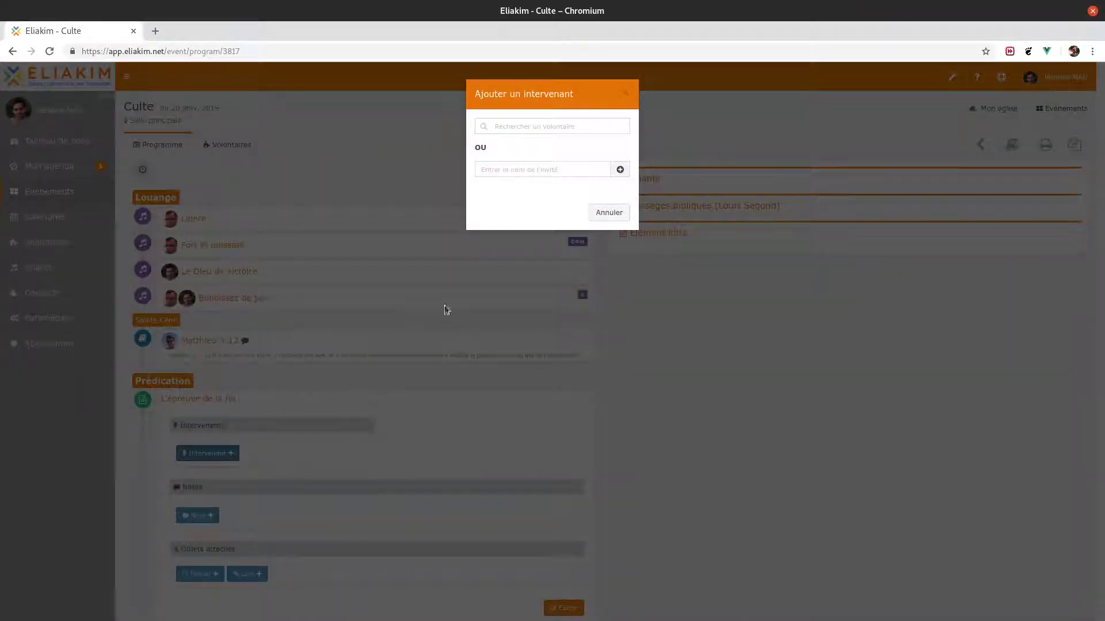
click(531, 122)
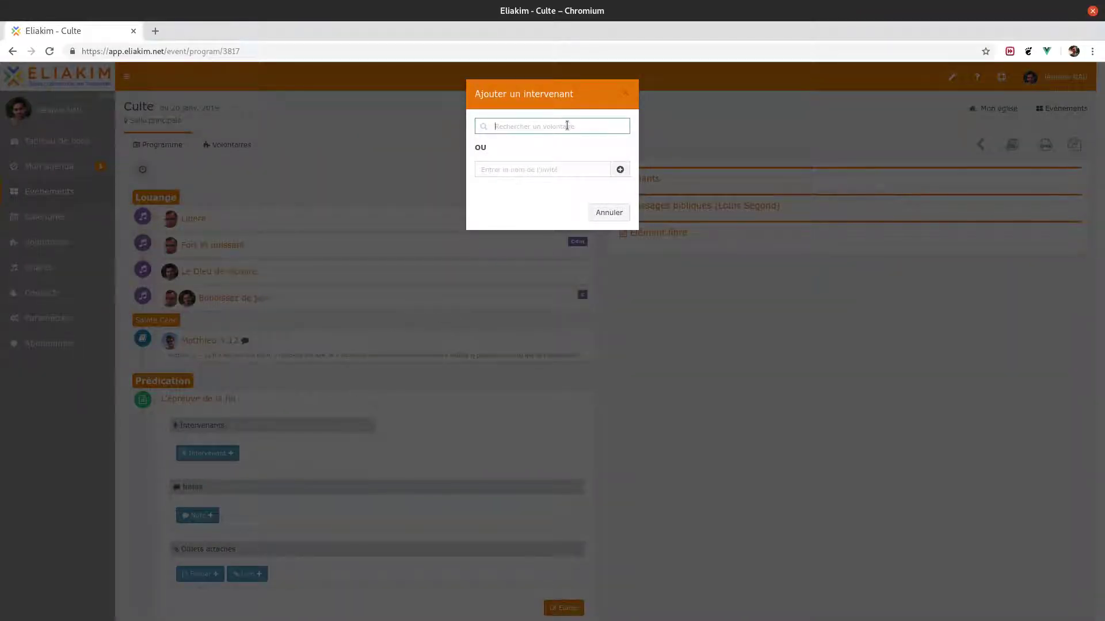
text(test)
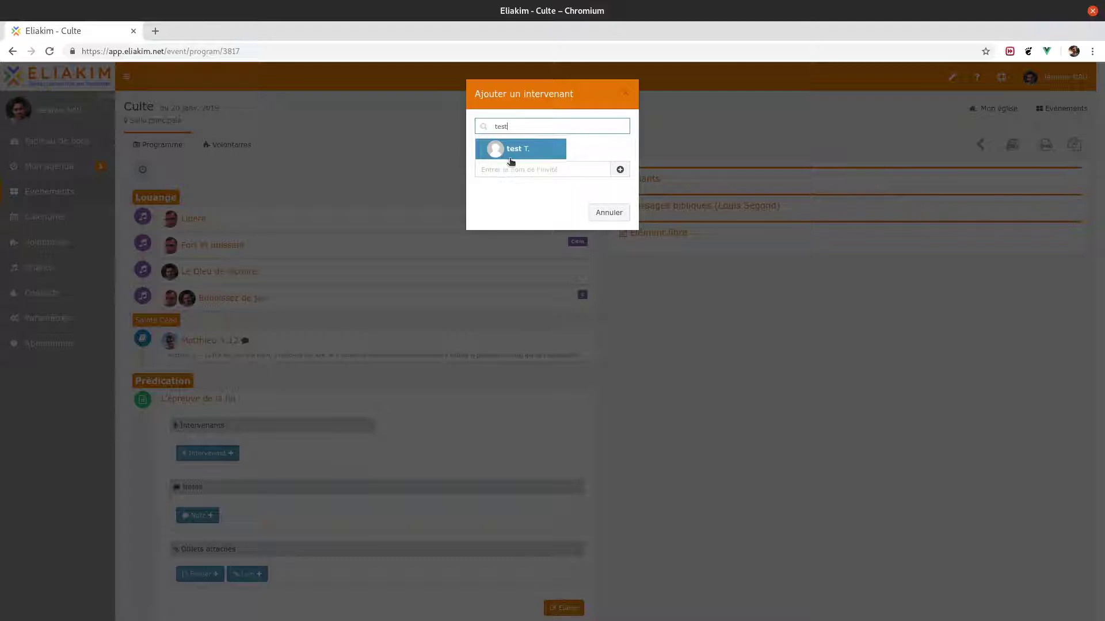
click(511, 149)
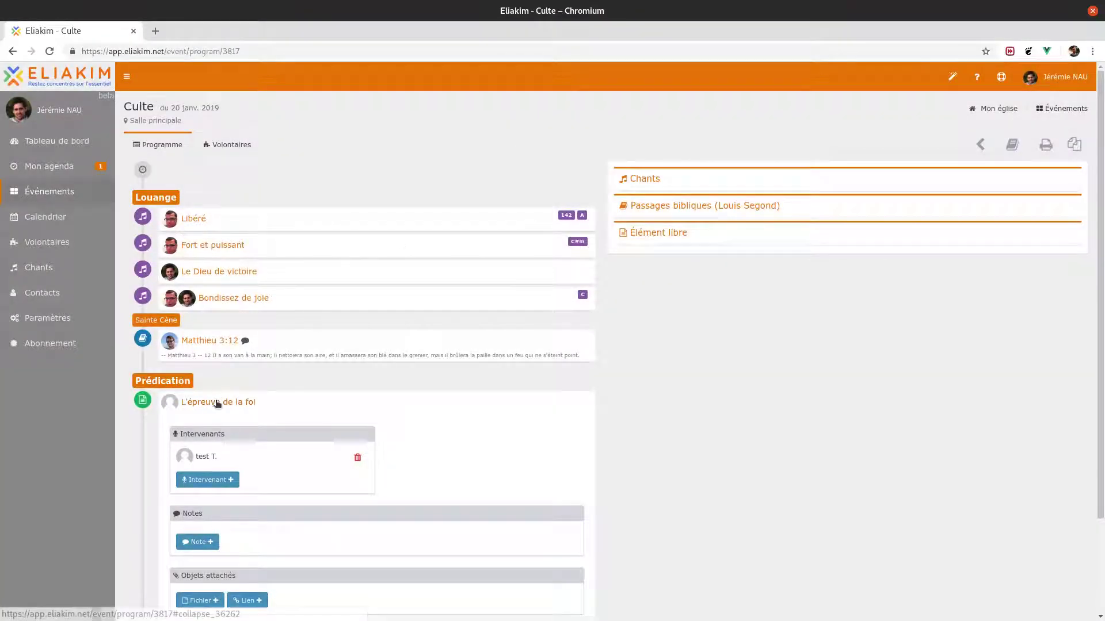
click(215, 402)
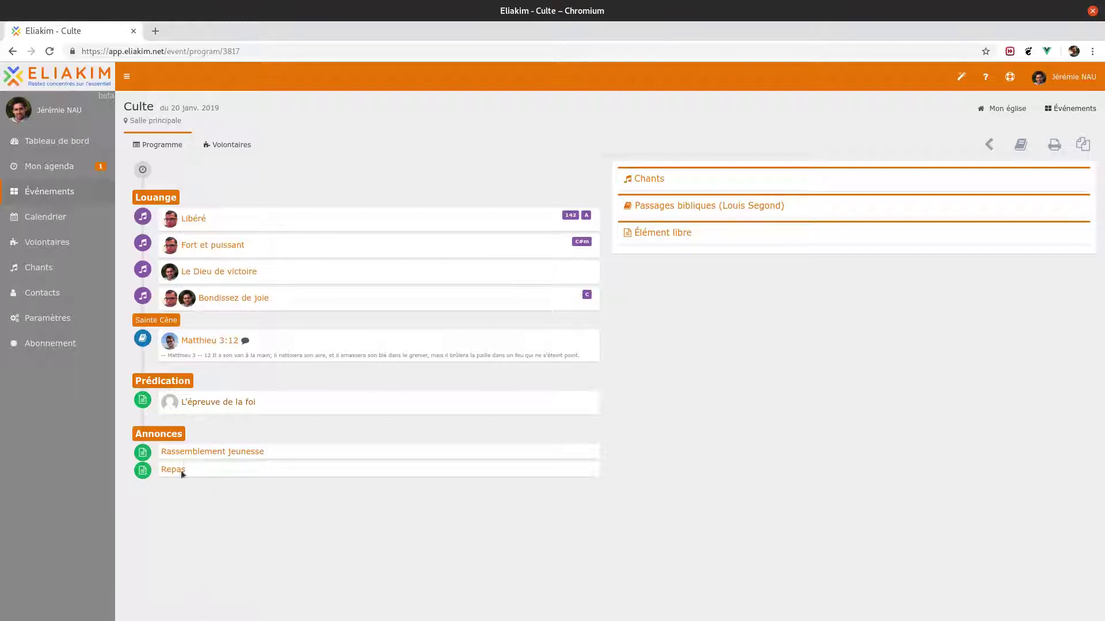
Add the test volunteer as an intervenant on Rassemblement jeunesse under Annonces and collapse the item.
click(180, 452)
scroll(270, 434, down, 2)
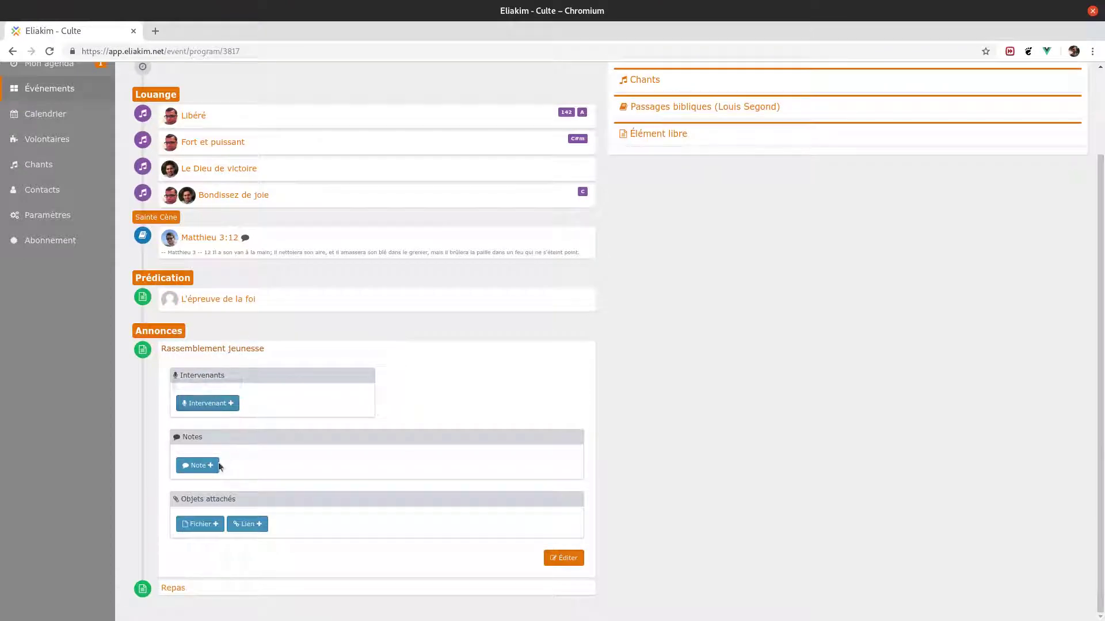
click(197, 465)
click(630, 223)
click(207, 403)
click(518, 125)
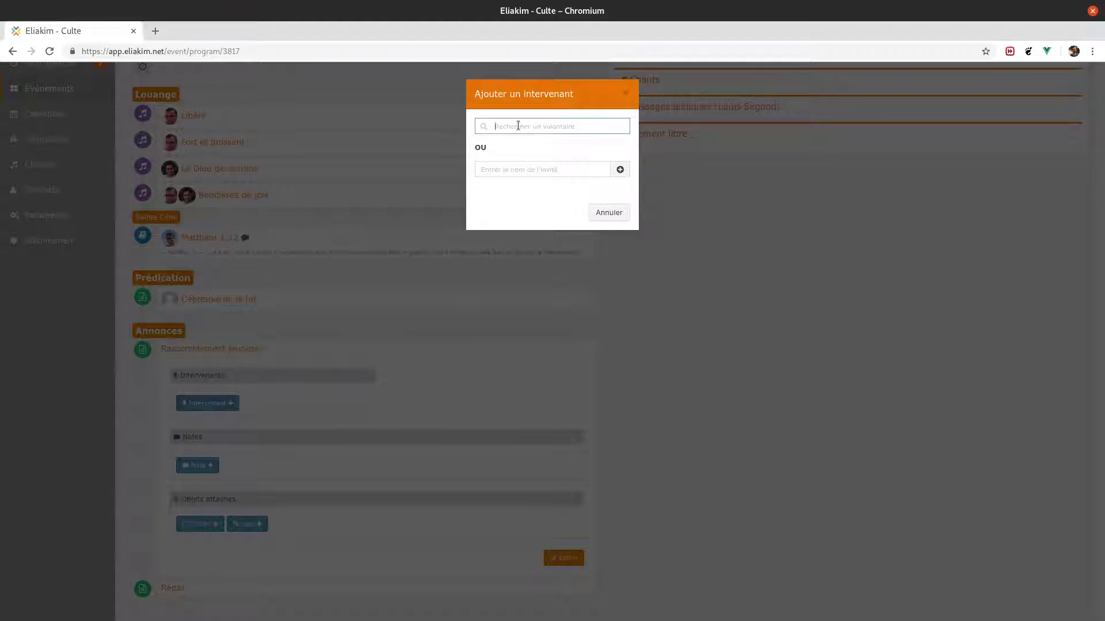
text(test)
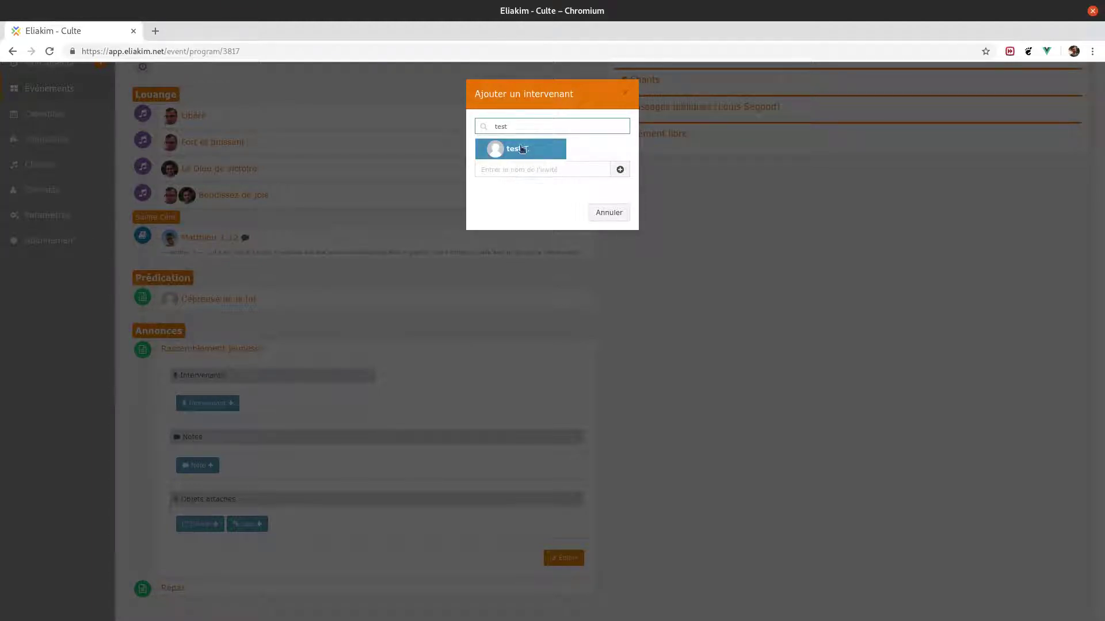
click(521, 149)
click(240, 351)
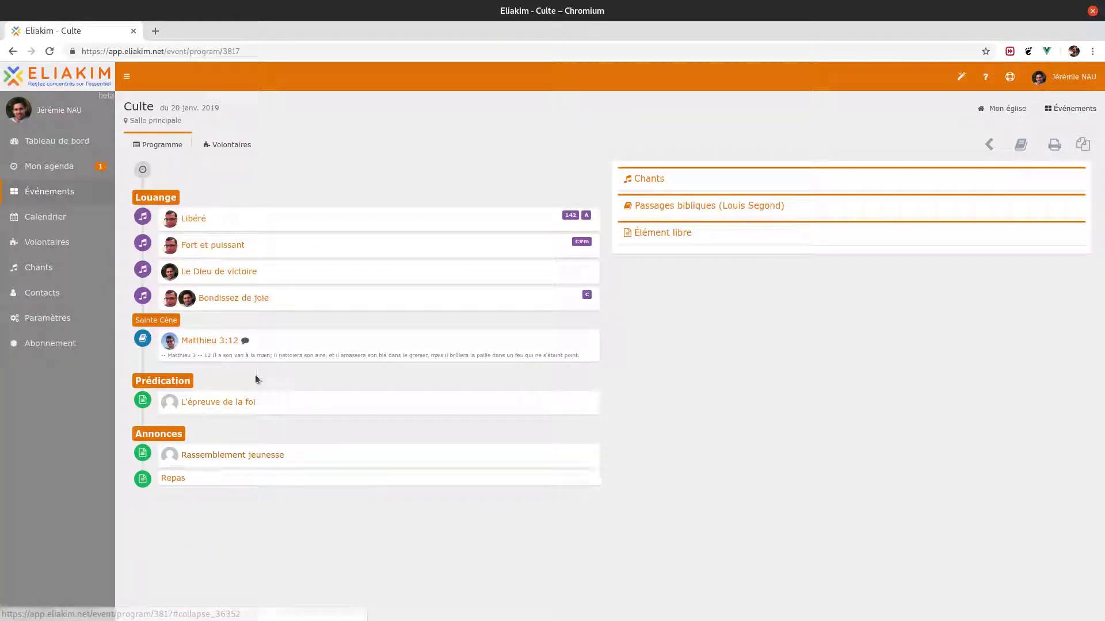
Add the test volunteer as an intervenant on Repas under Annonces and collapse the item.
click(173, 478)
click(207, 532)
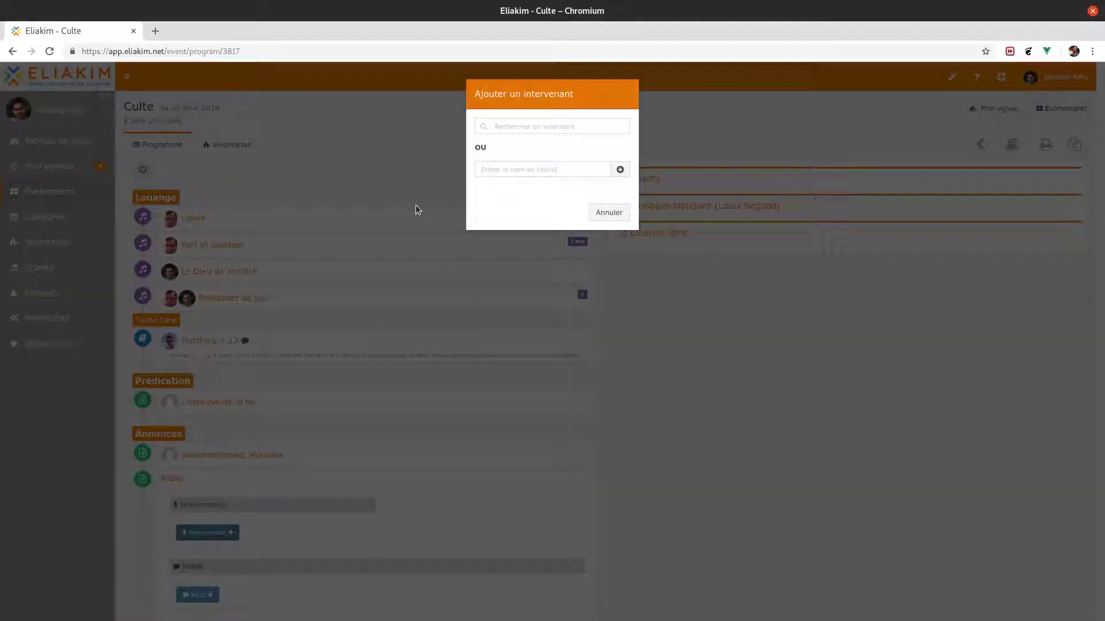
click(522, 127)
text(test)
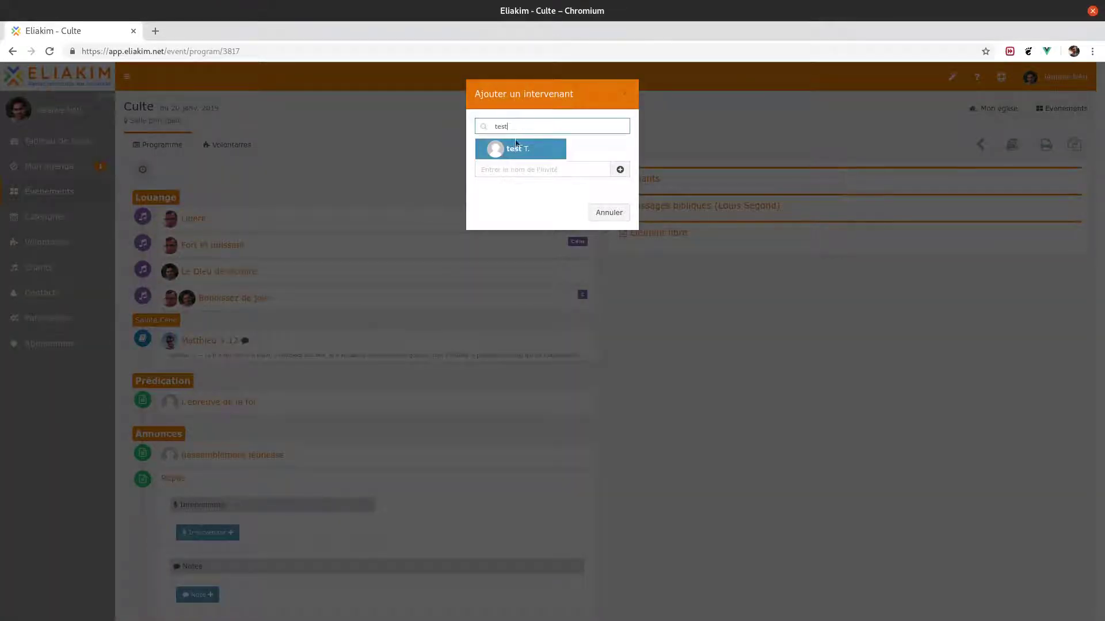
click(516, 147)
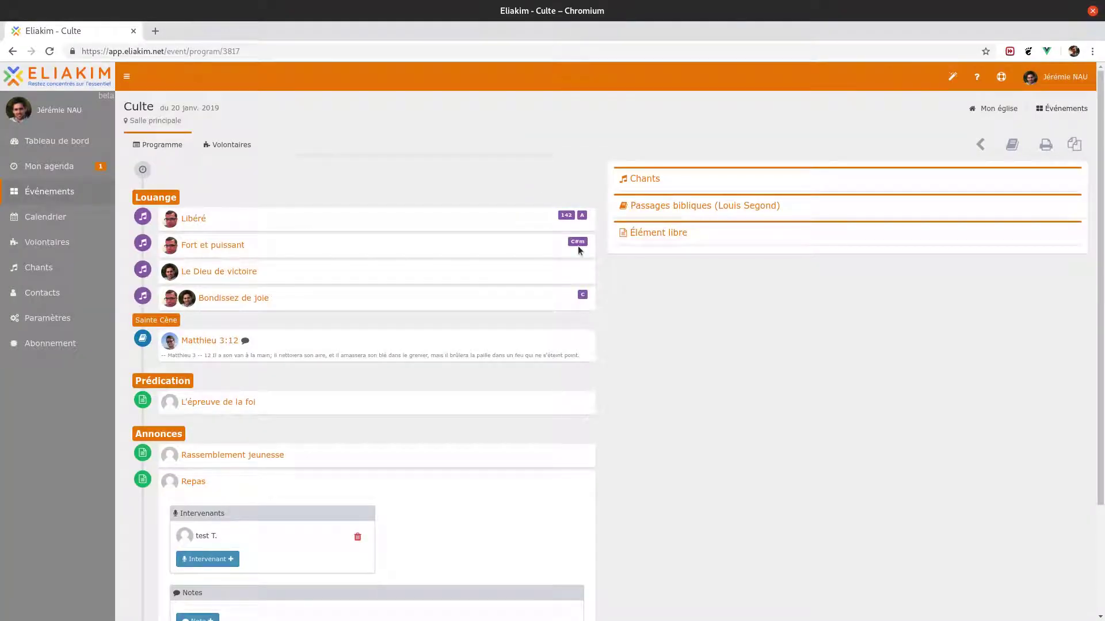
click(198, 483)
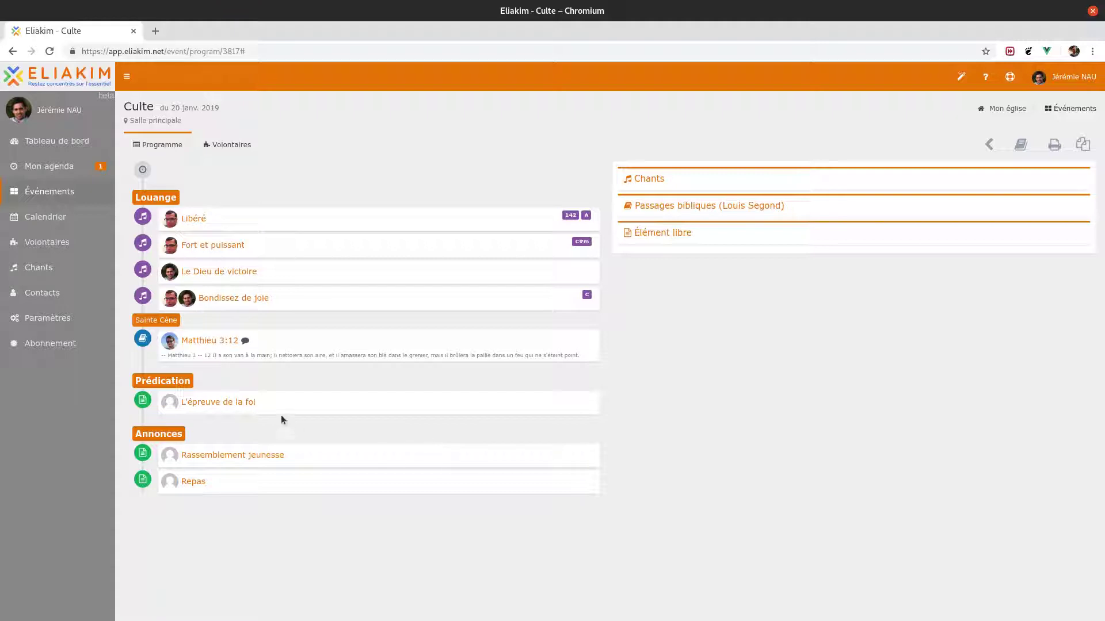
Remove the test volunteer from the intervenants of L'épreuve de la foi under Prédication.
click(222, 406)
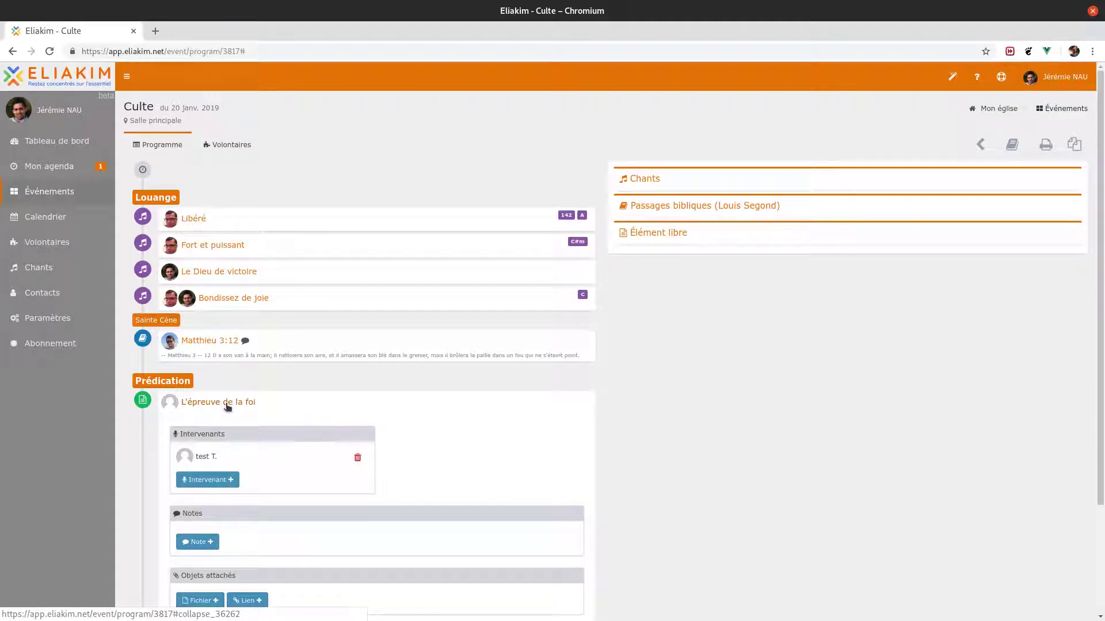
scroll(226, 405, down, 2)
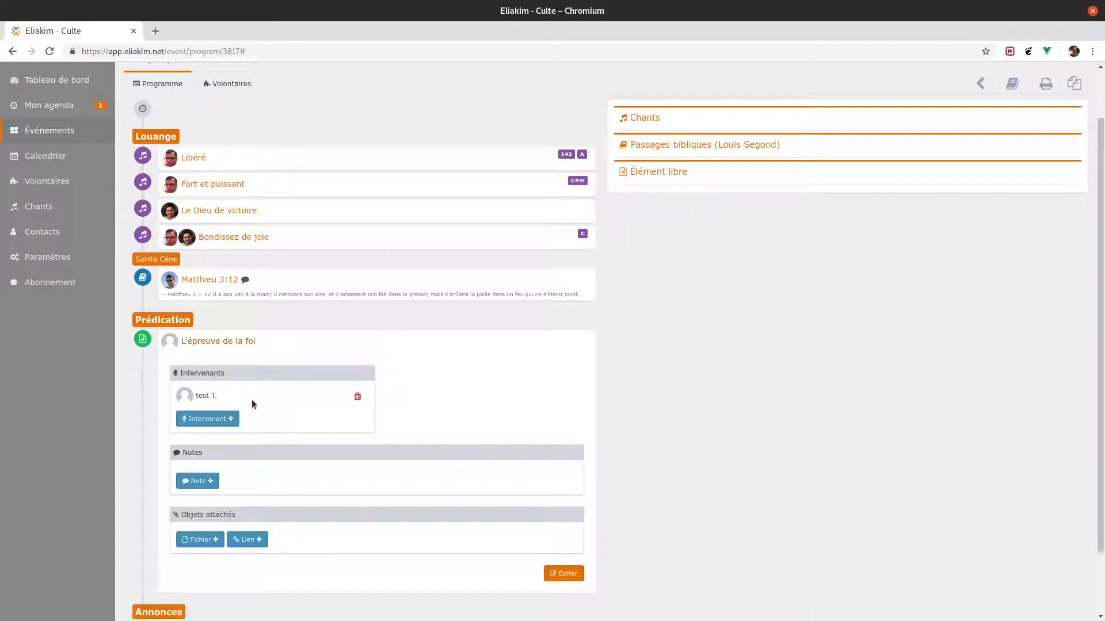
click(356, 396)
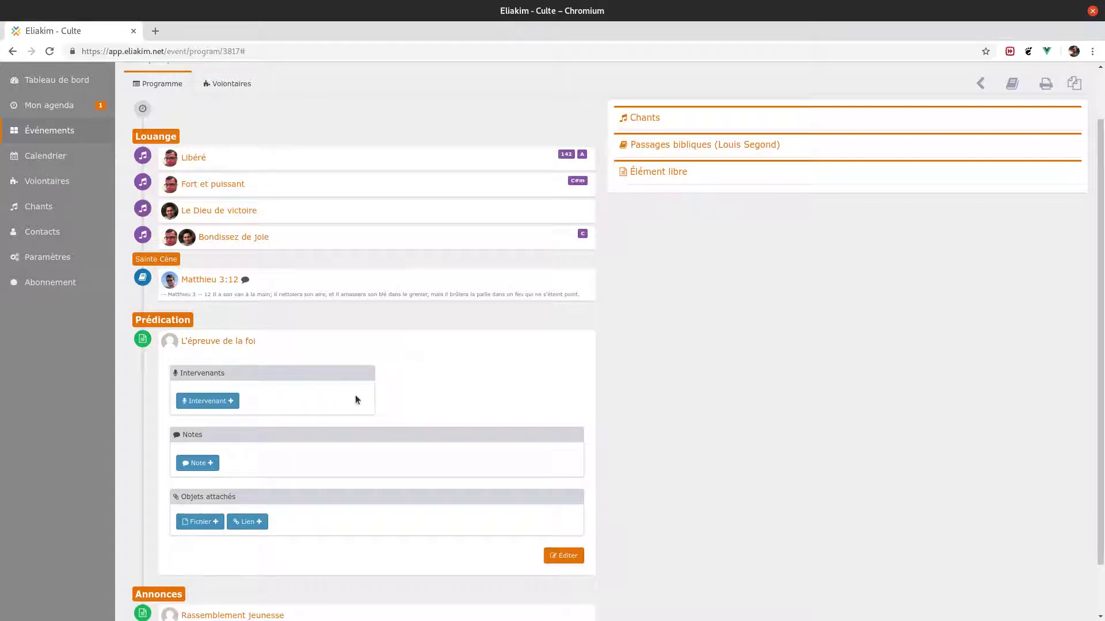
Add a guest named Invité as the intervenant on L'épreuve de la foi.
click(208, 402)
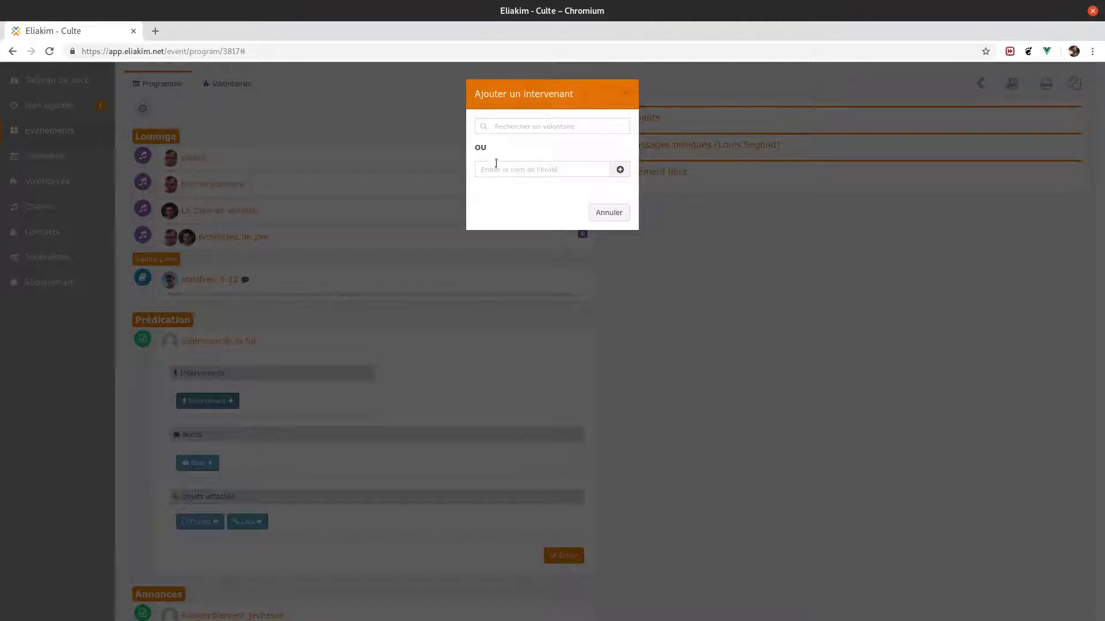
click(558, 176)
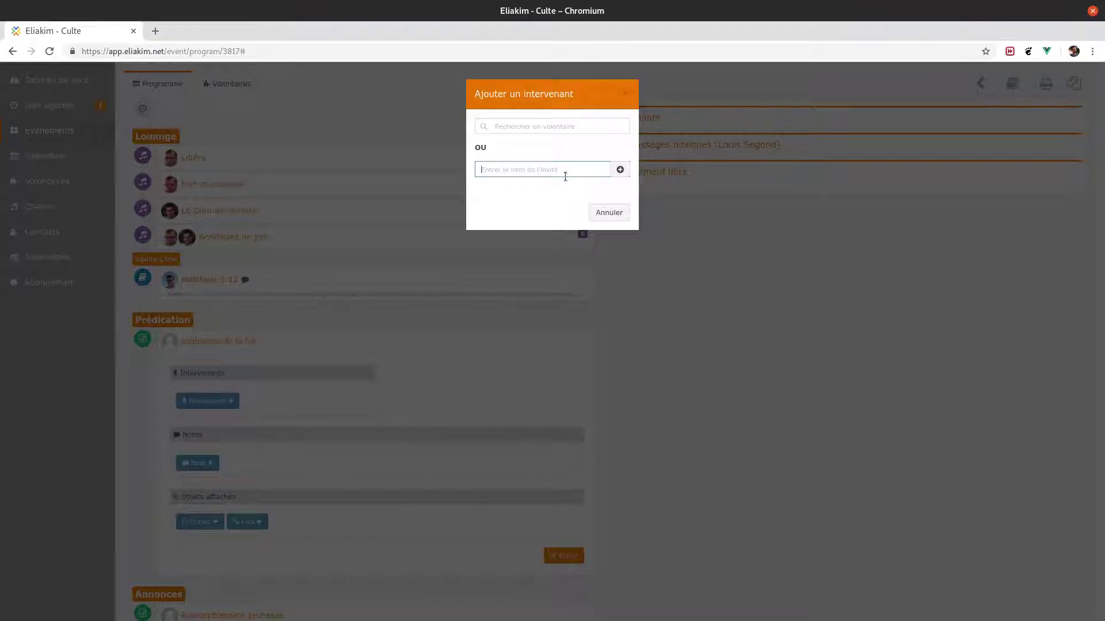
text(Invité)
key(Return)
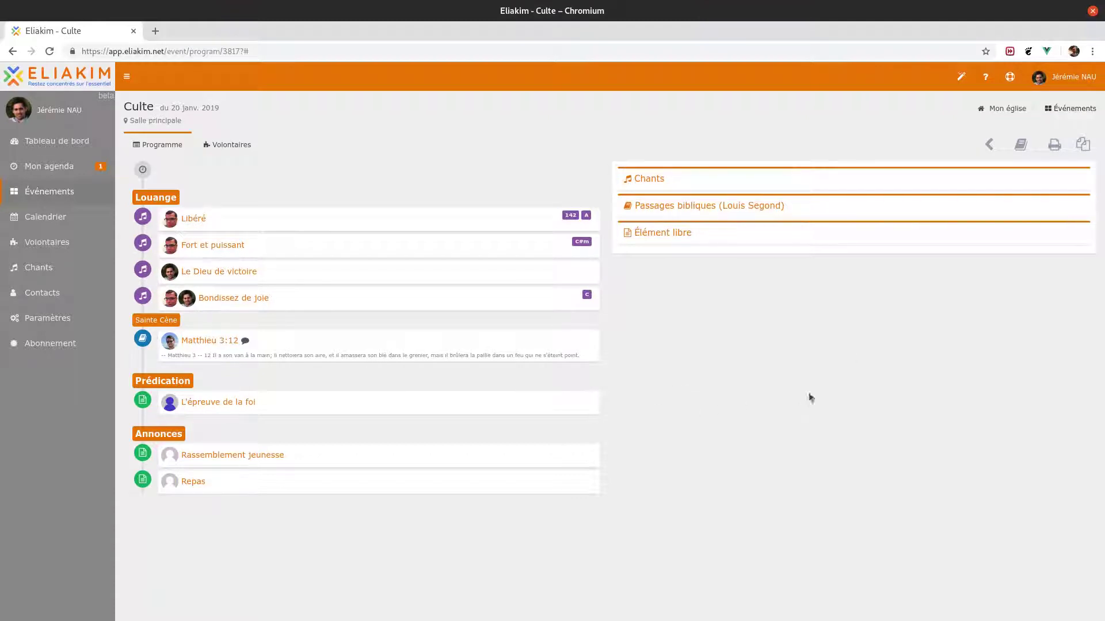
Open the printable PDF export of the Culte programme.
click(1055, 145)
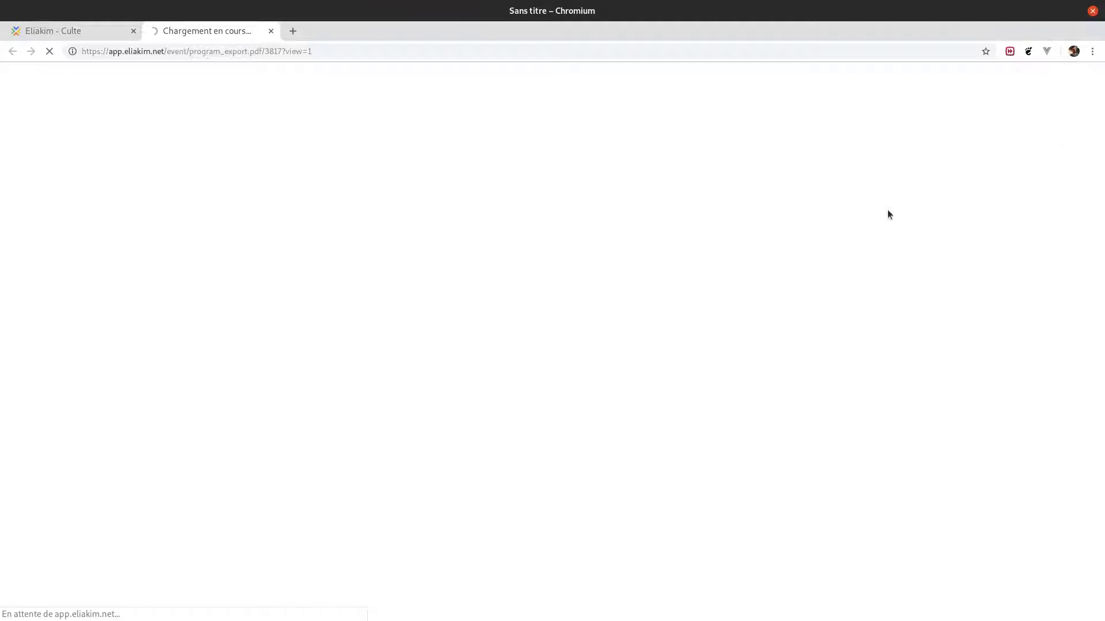